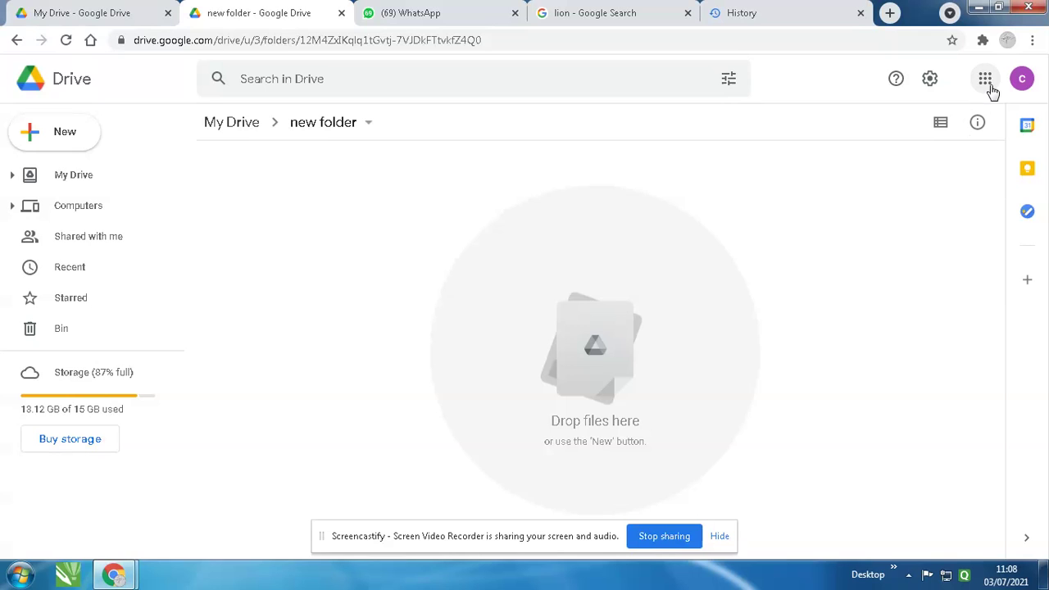
pyautogui.click(987, 86)
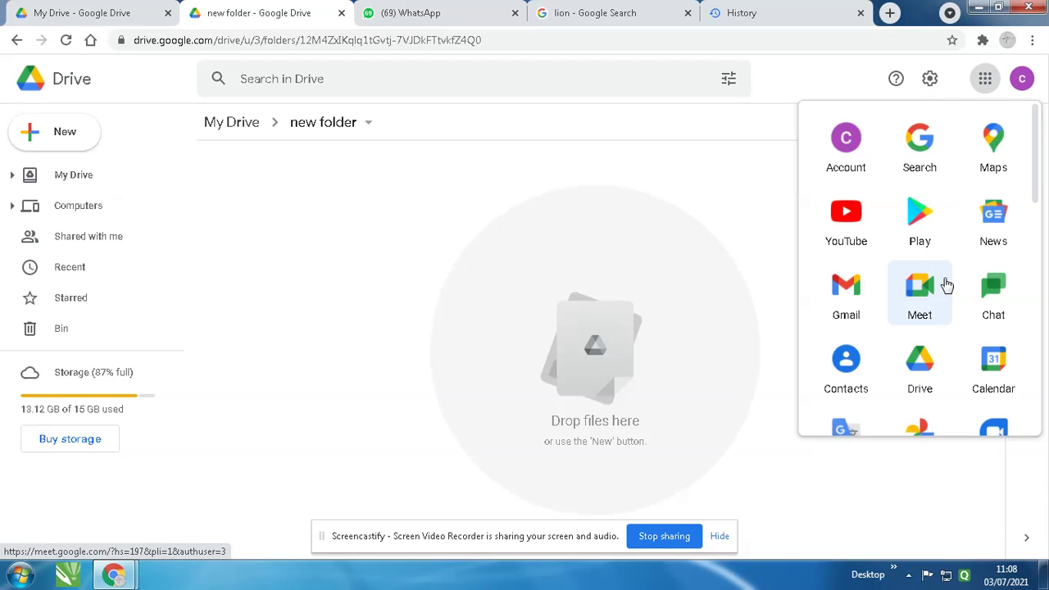
pyautogui.click(311, 261)
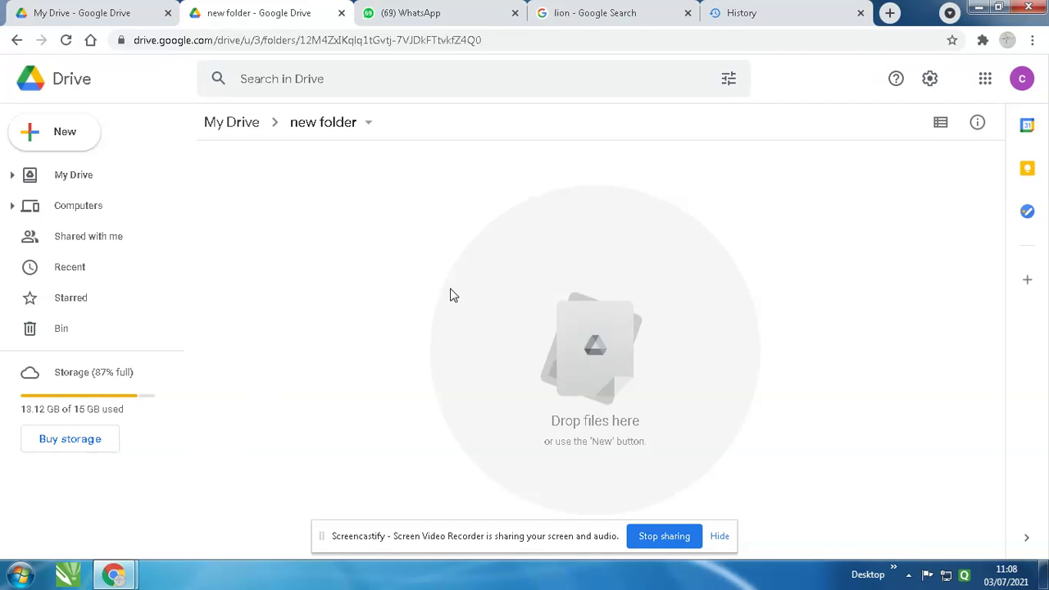
# Upload the first image, download, from the desktop's New folder into the open Drive folder.
pyautogui.press('super+d')
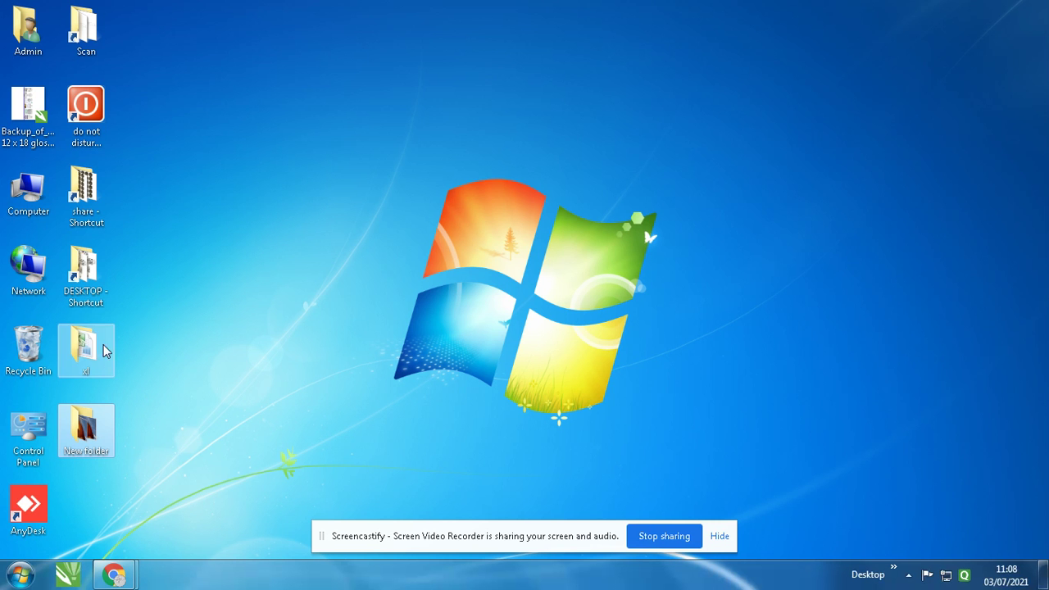
pyautogui.doubleClick(97, 437)
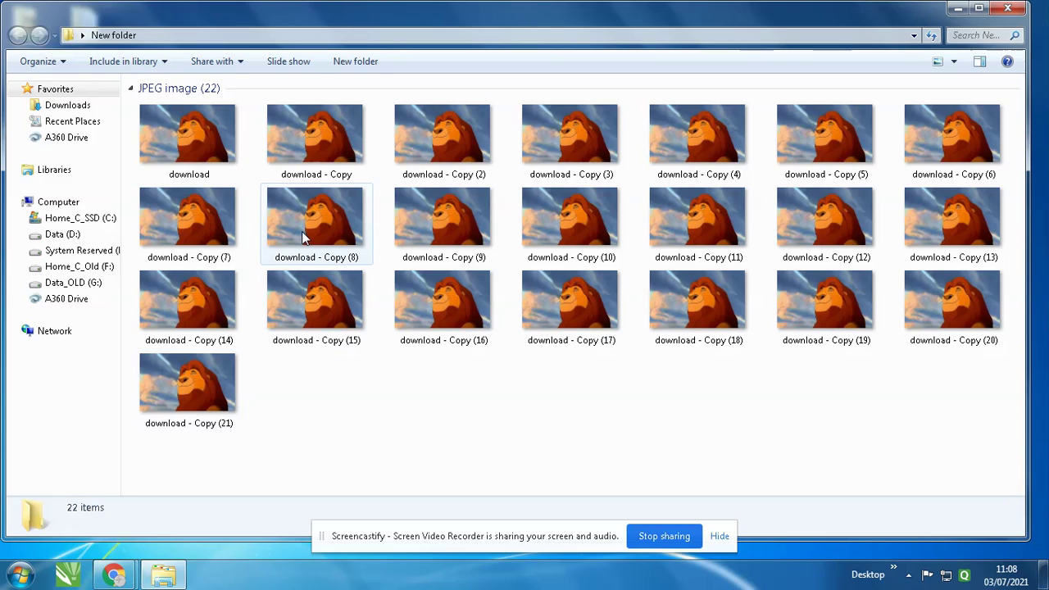
pyautogui.click(197, 157)
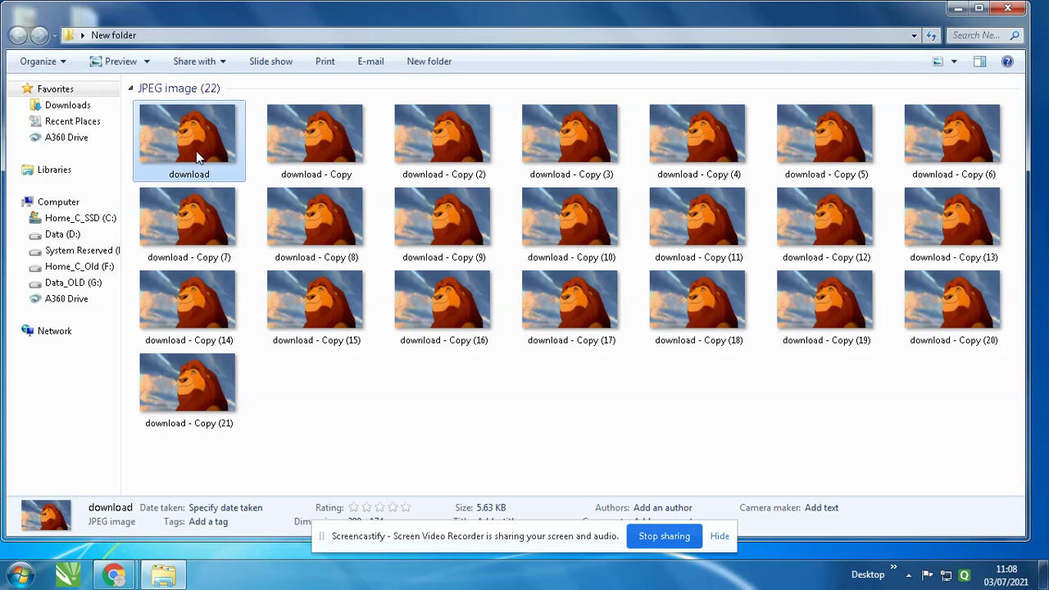
pyautogui.moveTo(192, 144); pyautogui.dragTo(637, 300)
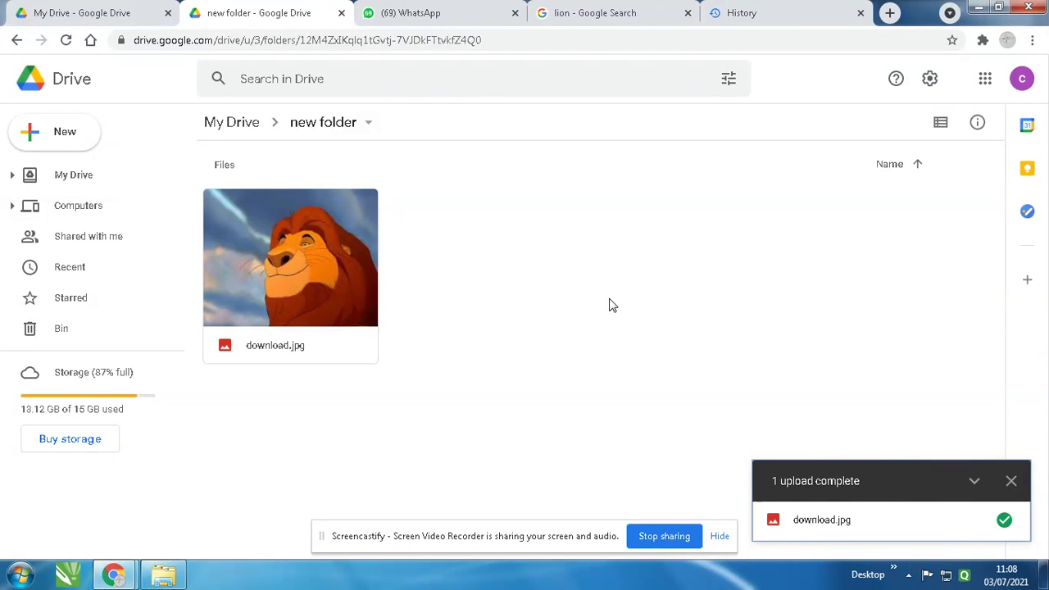
# Upload download - Copy (2).jpg from the desktop's New folder using Drive's file upload option.
pyautogui.click(67, 146)
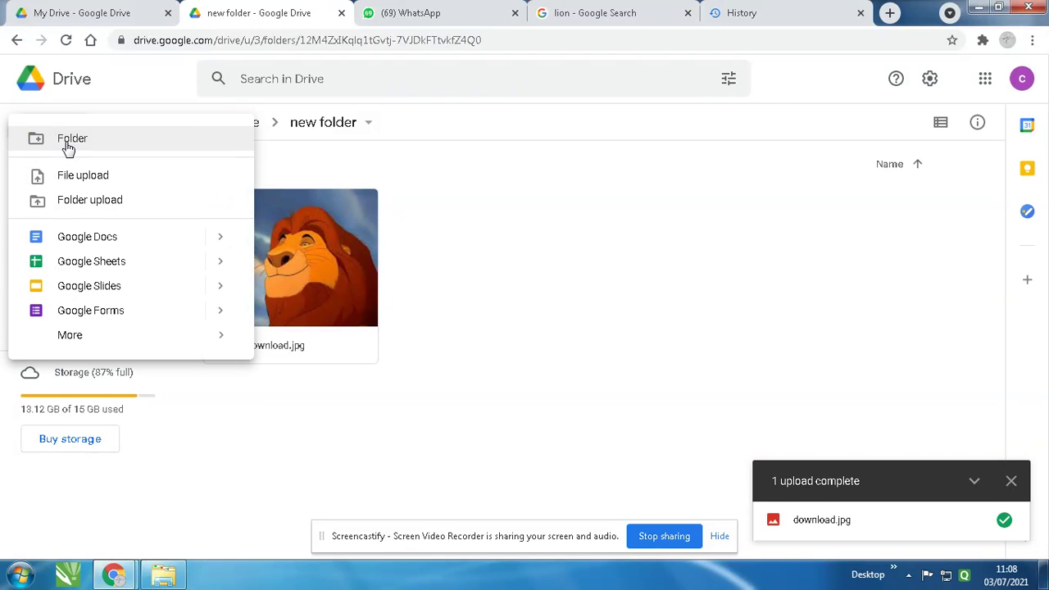
pyautogui.click(519, 243)
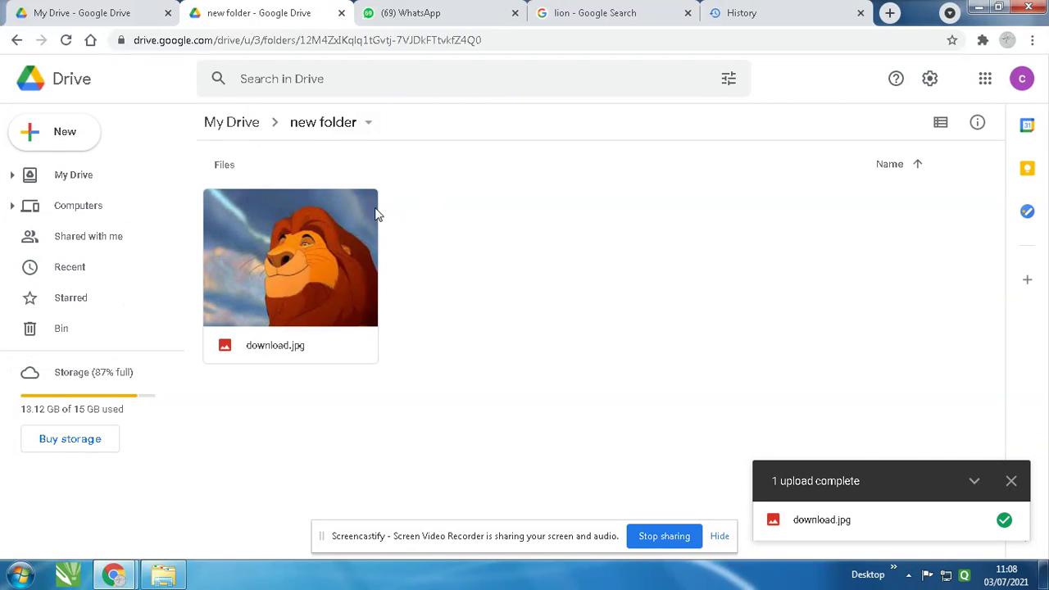
pyautogui.click(47, 139)
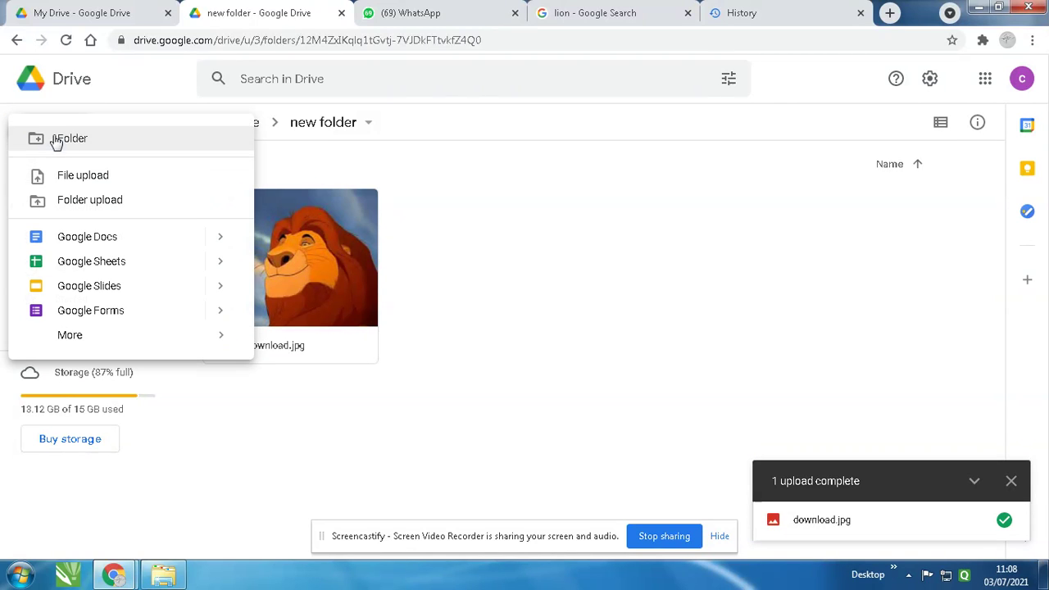
pyautogui.click(88, 177)
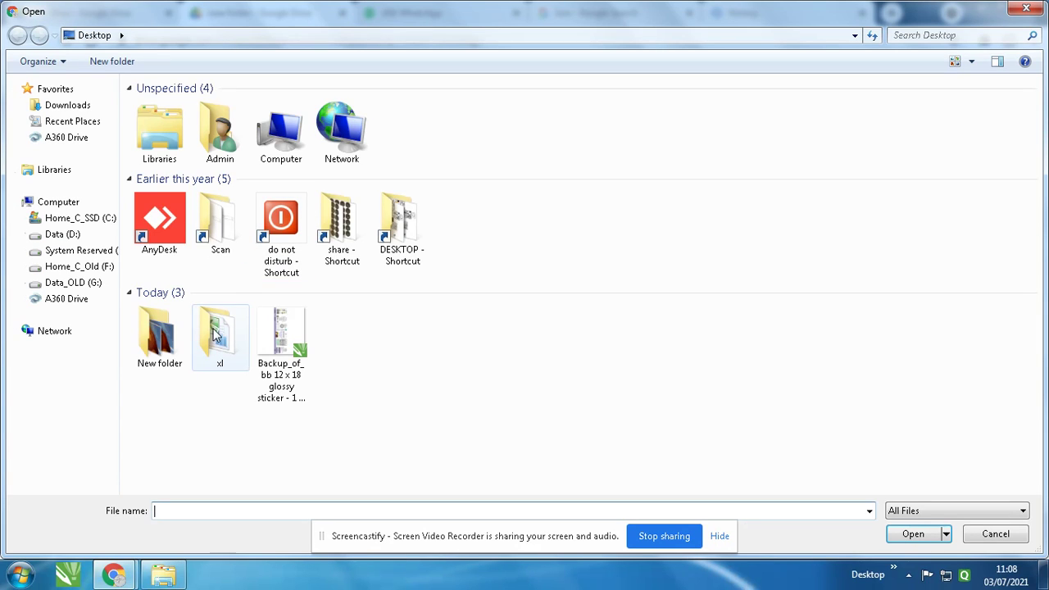
pyautogui.doubleClick(160, 336)
pyautogui.doubleClick(199, 115)
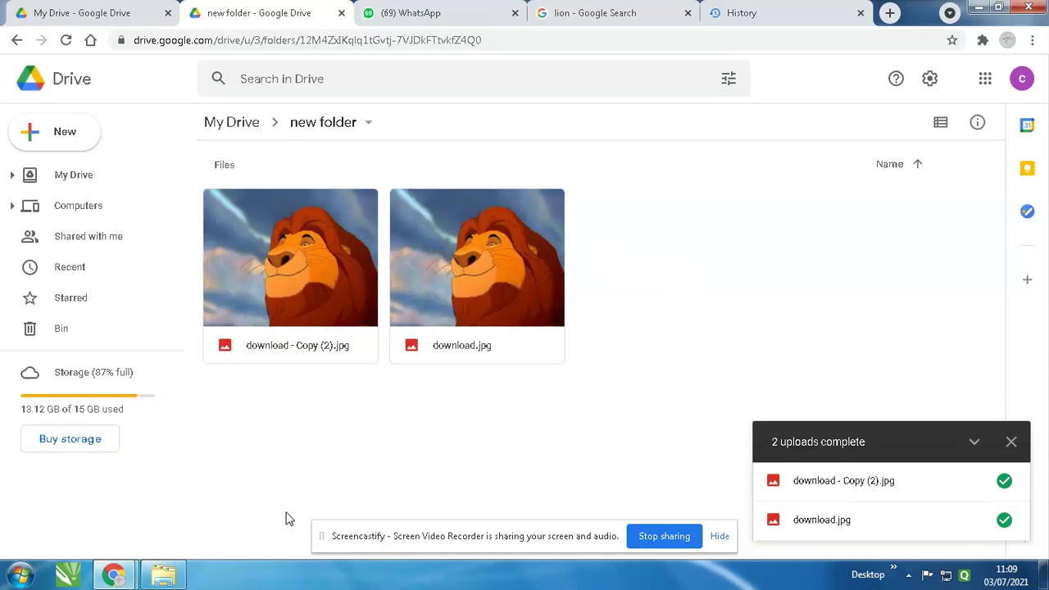
# Upload all images from the local New folder into the Drive folder, updating the existing matching files.
pyautogui.click(164, 575)
pyautogui.hotkey('ctrl', 'a')
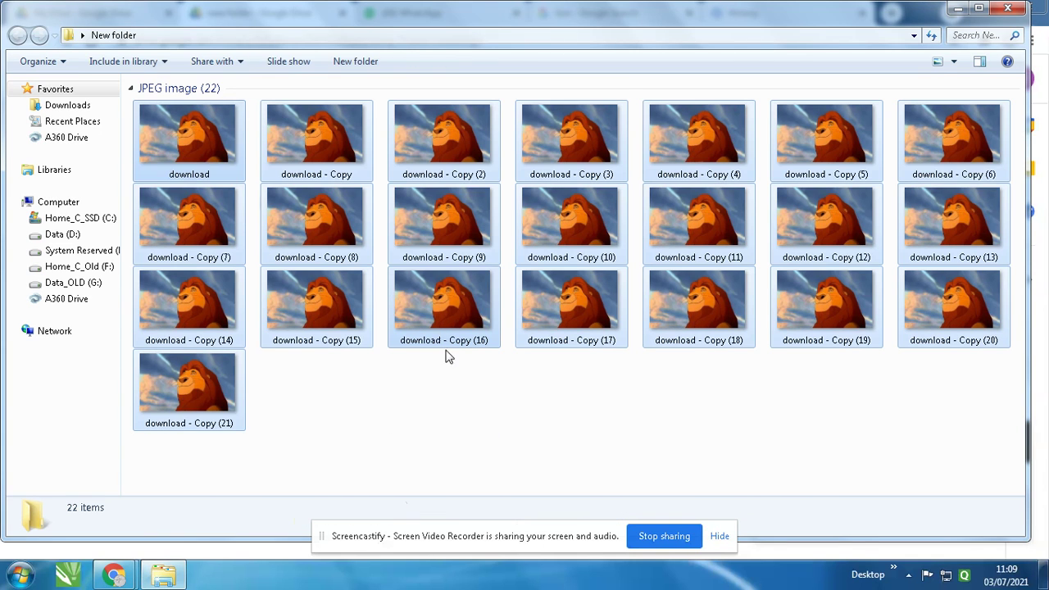
pyautogui.moveTo(447, 350); pyautogui.dragTo(811, 285)
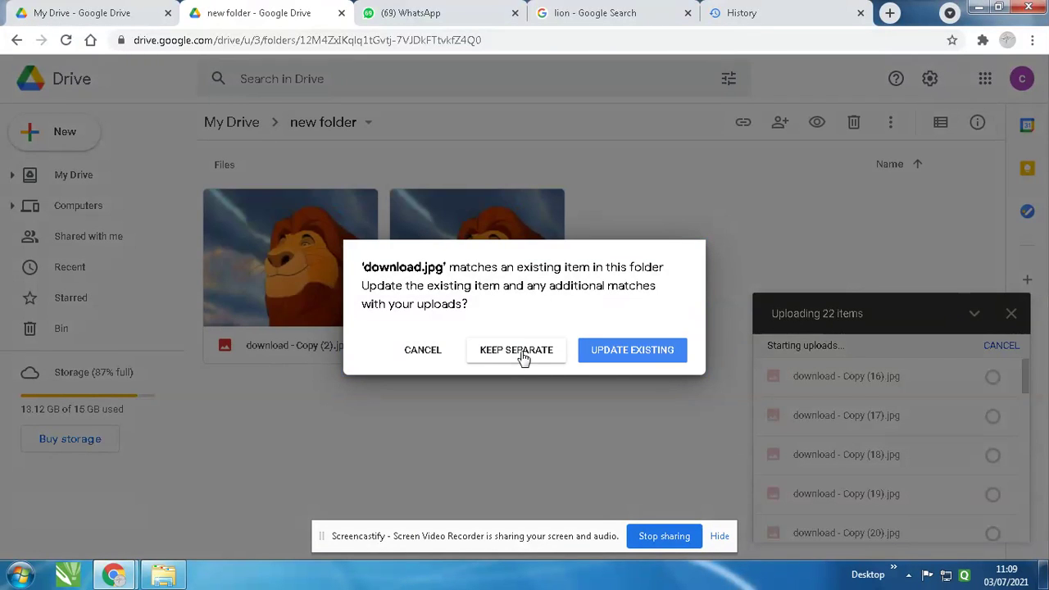
pyautogui.click(620, 352)
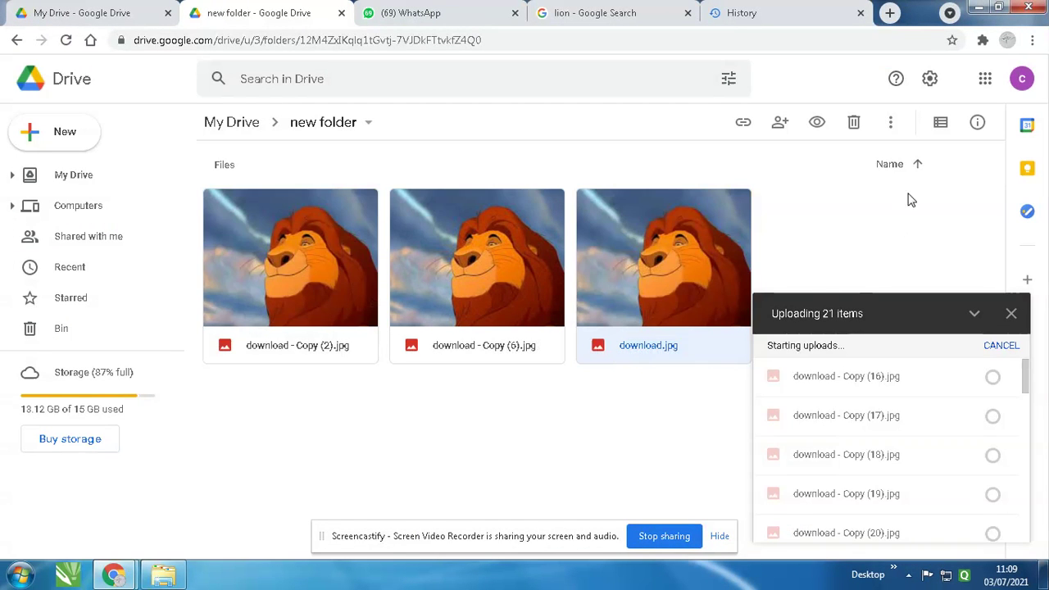
# Look over the uploaded images in list and grid layouts, and dismiss the upload status.
pyautogui.click(941, 125)
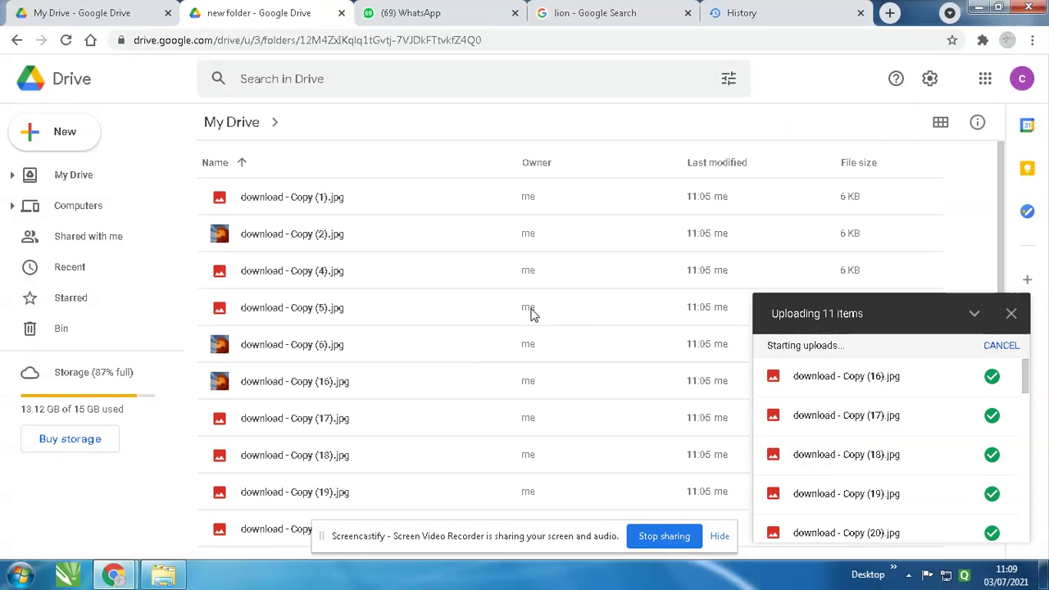
pyautogui.click(941, 124)
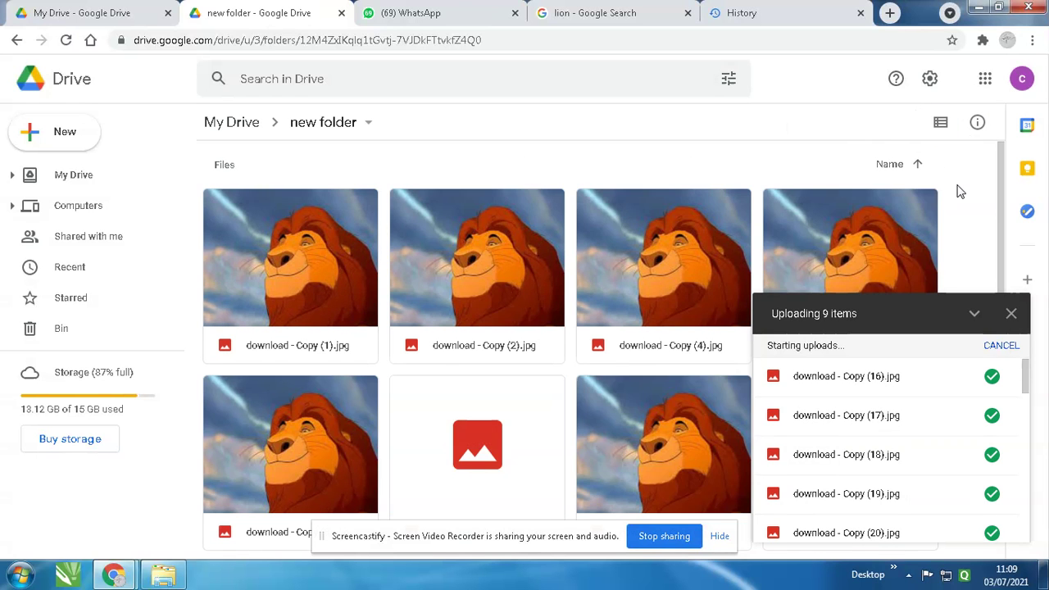
pyautogui.scroll(-2, 757, 246)
pyautogui.scroll(-3, 755, 242)
pyautogui.scroll(5, 504, 260)
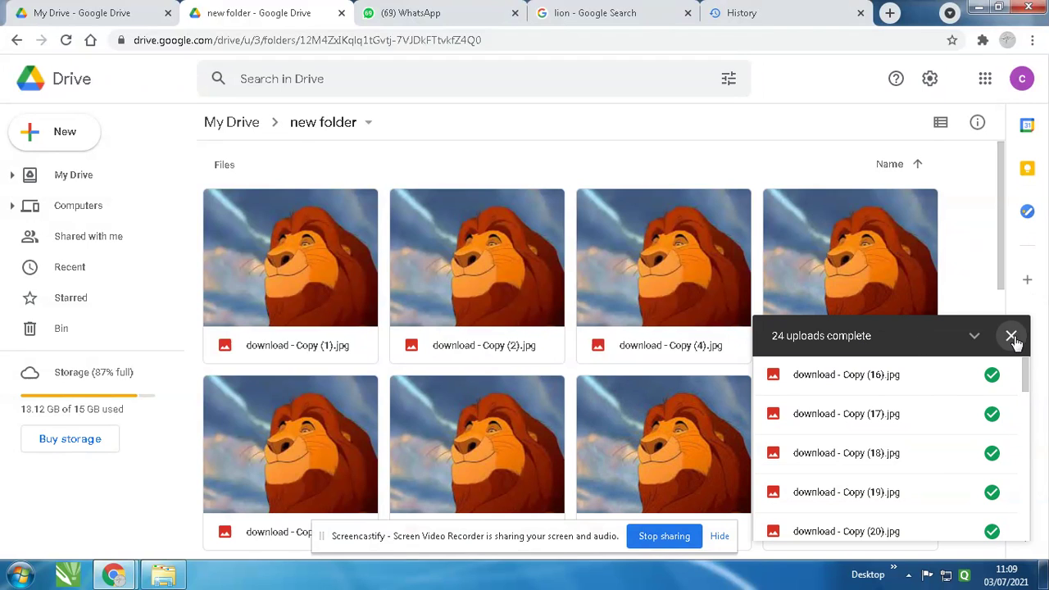
pyautogui.click(1012, 334)
pyautogui.scroll(-8, 804, 312)
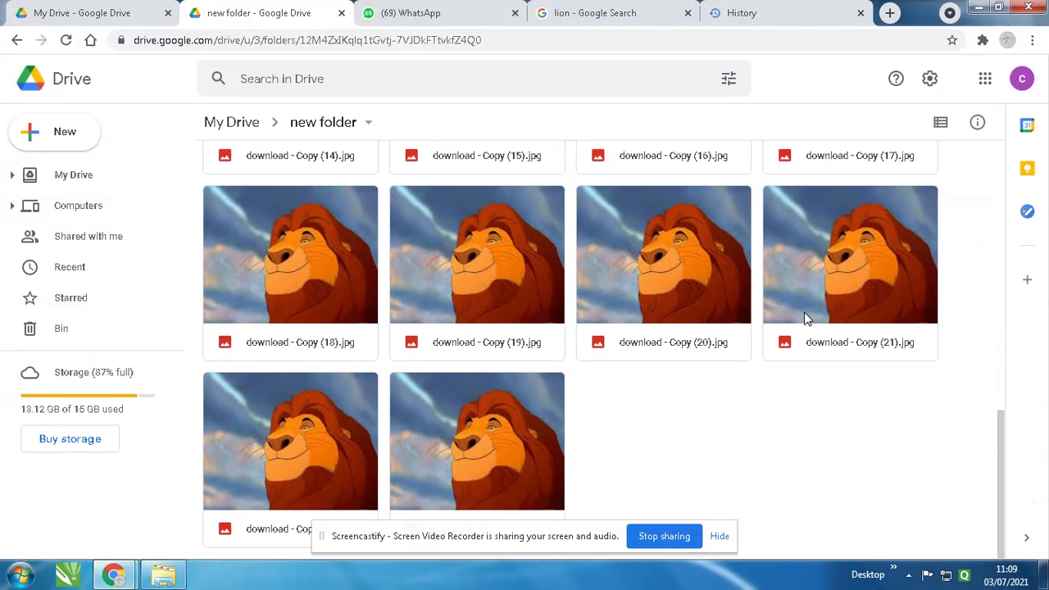
pyautogui.scroll(5, 697, 307)
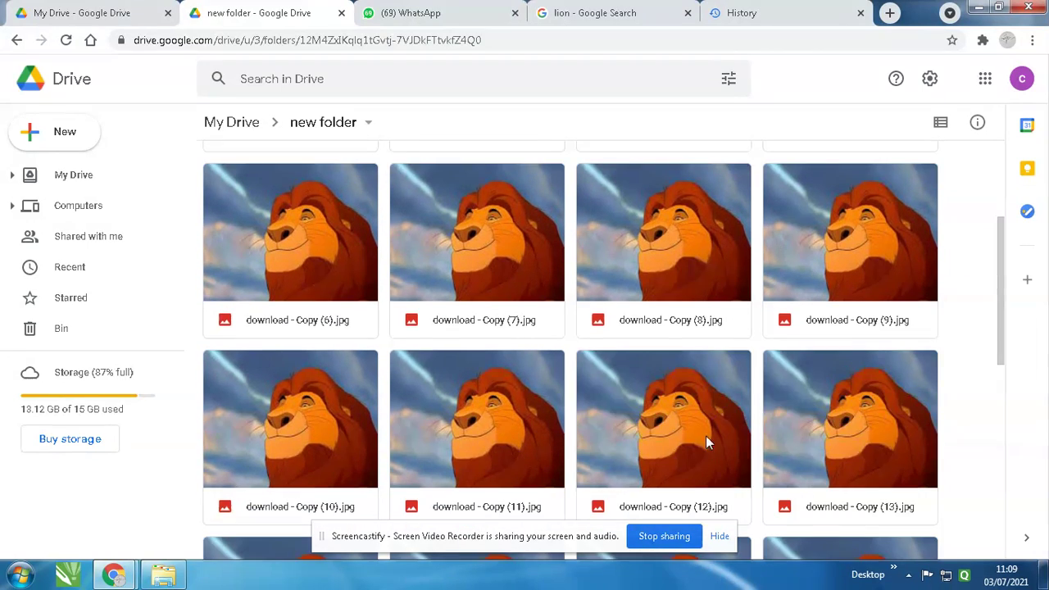
pyautogui.click(706, 436)
pyautogui.scroll(3, 632, 323)
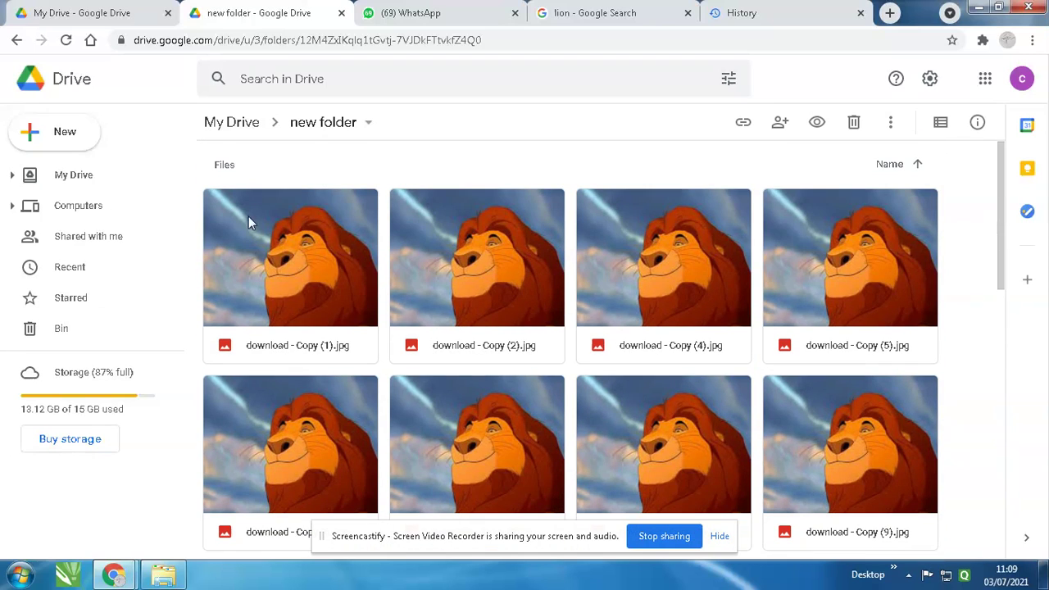
# Create a subfolder named "printing file document" inside new folder.
pyautogui.click(64, 140)
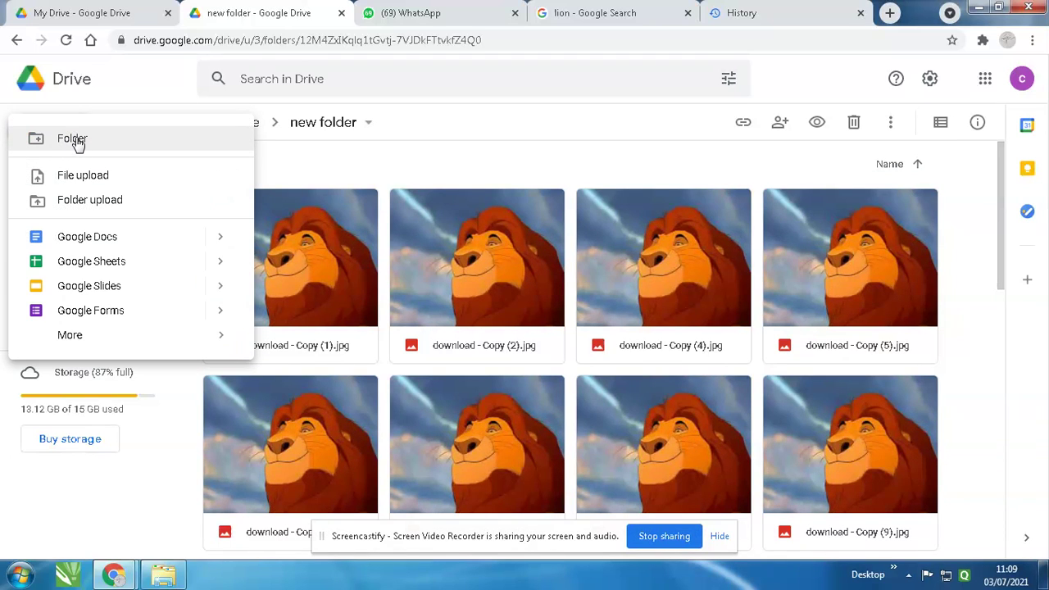
pyautogui.click(74, 139)
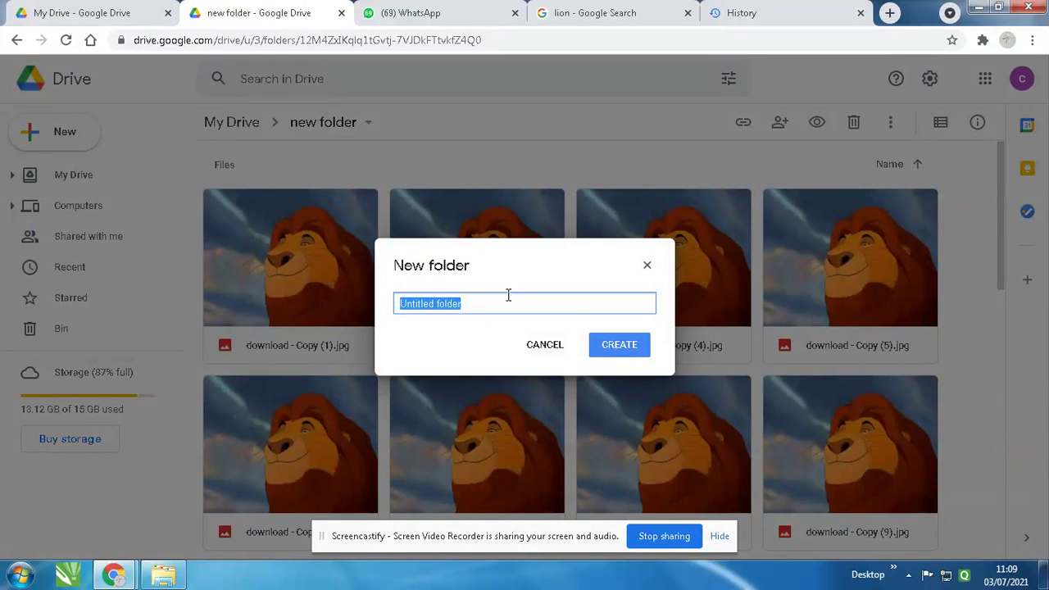
pyautogui.write('printing file do')
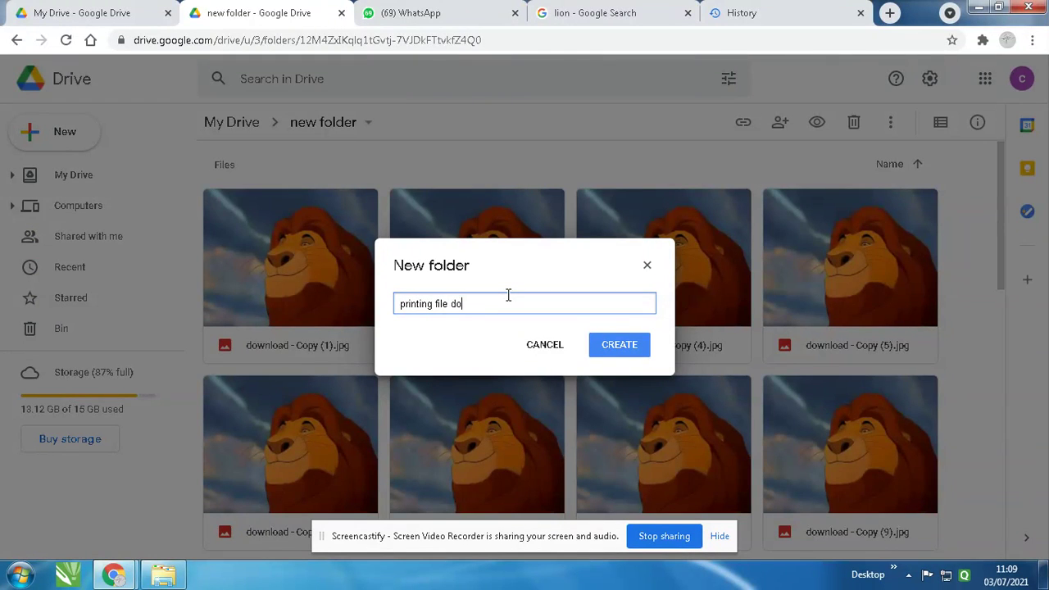
pyautogui.write('cument')
pyautogui.press('Return')
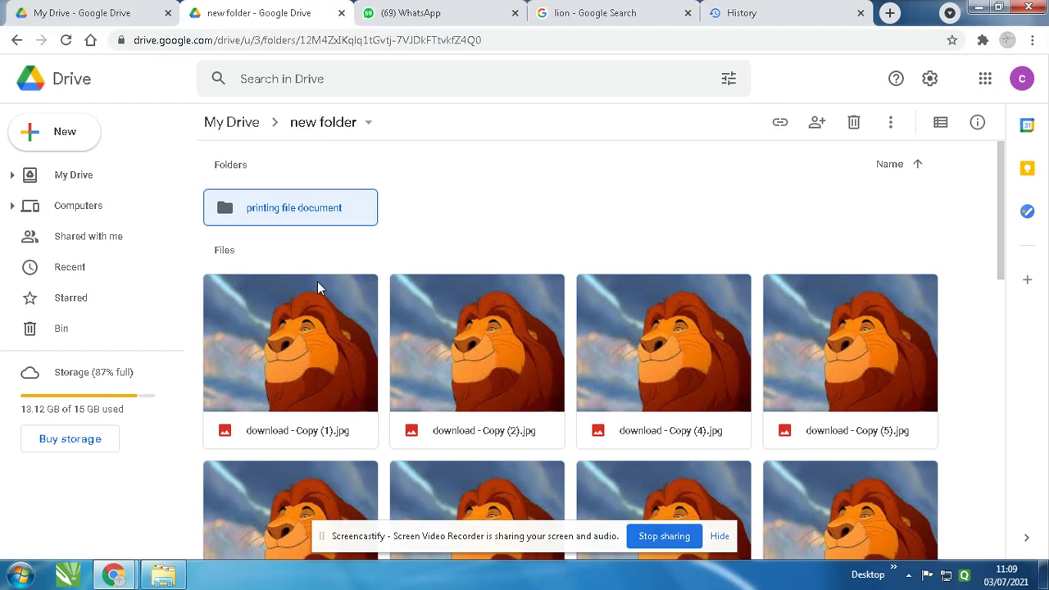
pyautogui.click(388, 236)
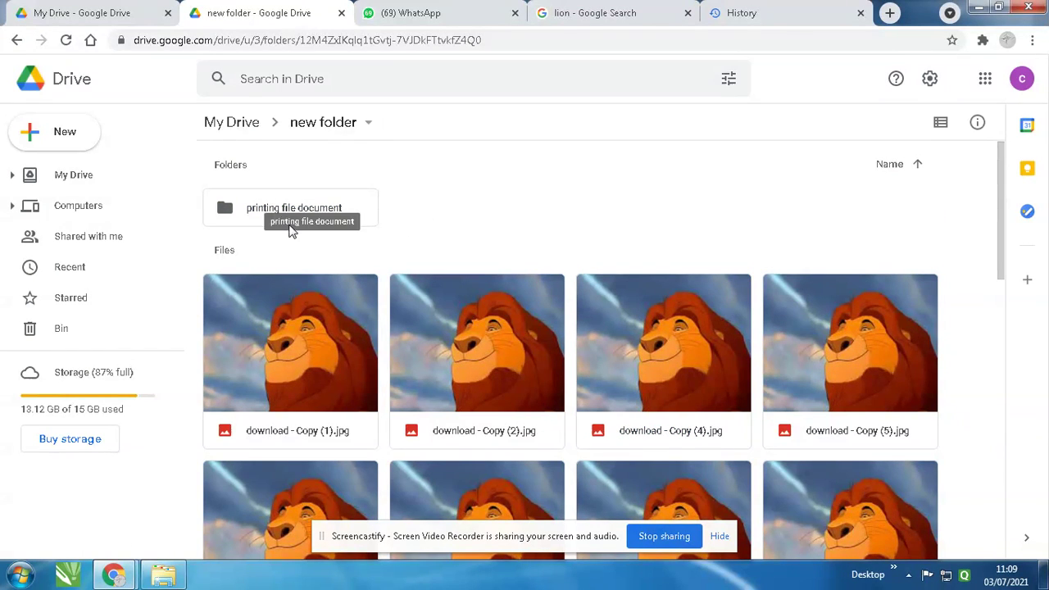
# Move download - Copy (1).jpg into the printing file document folder.
pyautogui.click(322, 315)
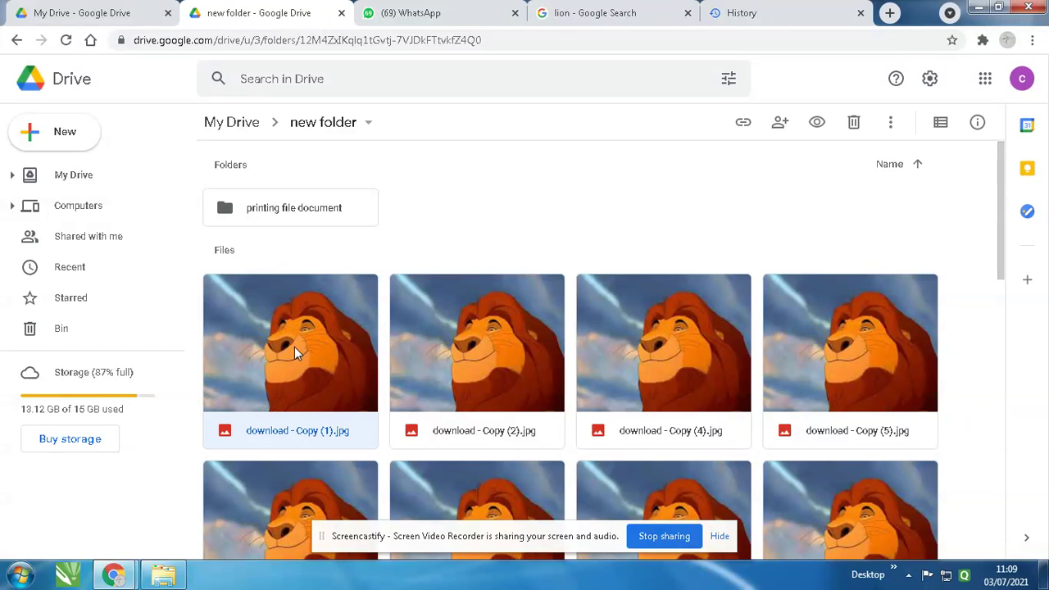
pyautogui.moveTo(294, 347); pyautogui.dragTo(286, 210)
pyautogui.click(435, 233)
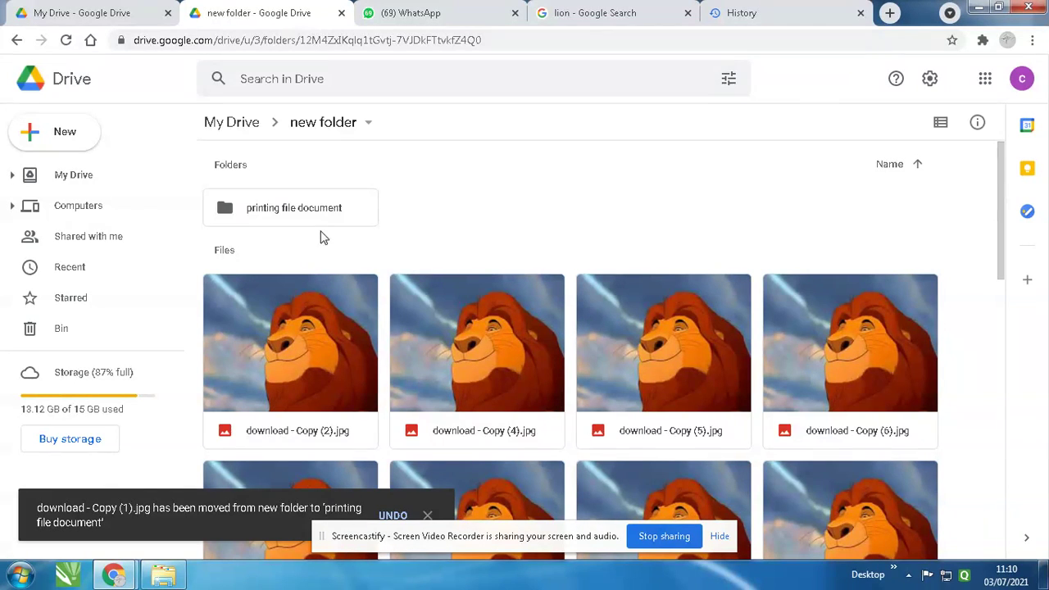
# Check the contents of the printing file document folder and return to new folder through My Drive.
pyautogui.doubleClick(298, 208)
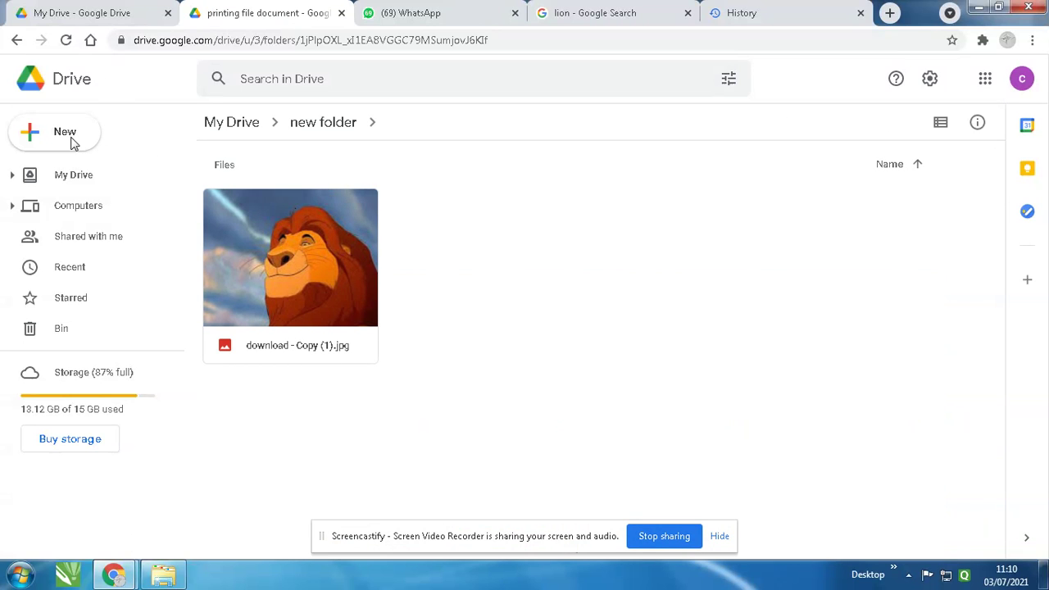
pyautogui.click(64, 180)
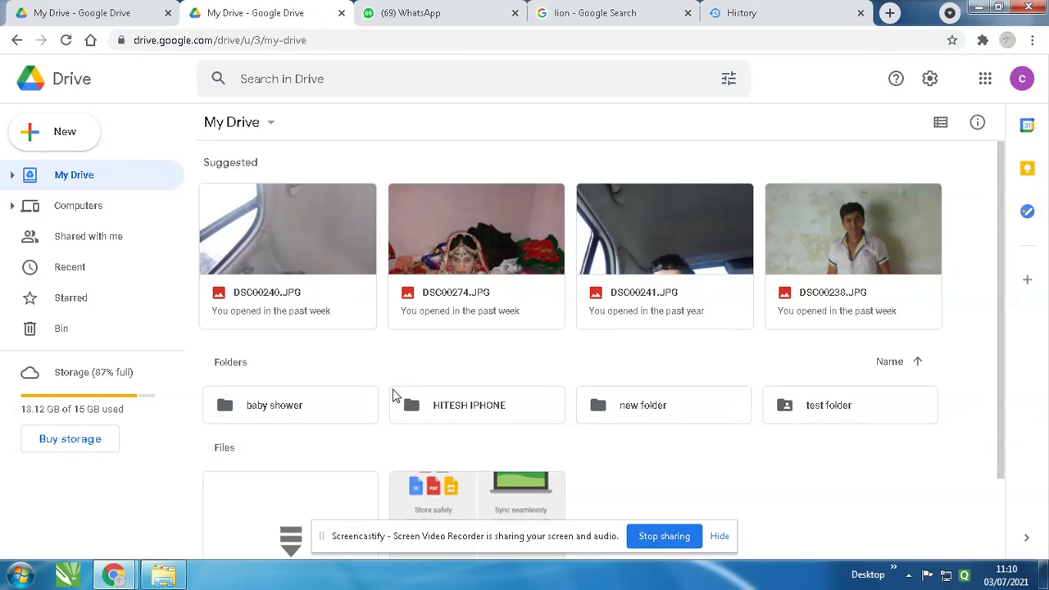
pyautogui.scroll(-1, 751, 335)
pyautogui.doubleClick(646, 311)
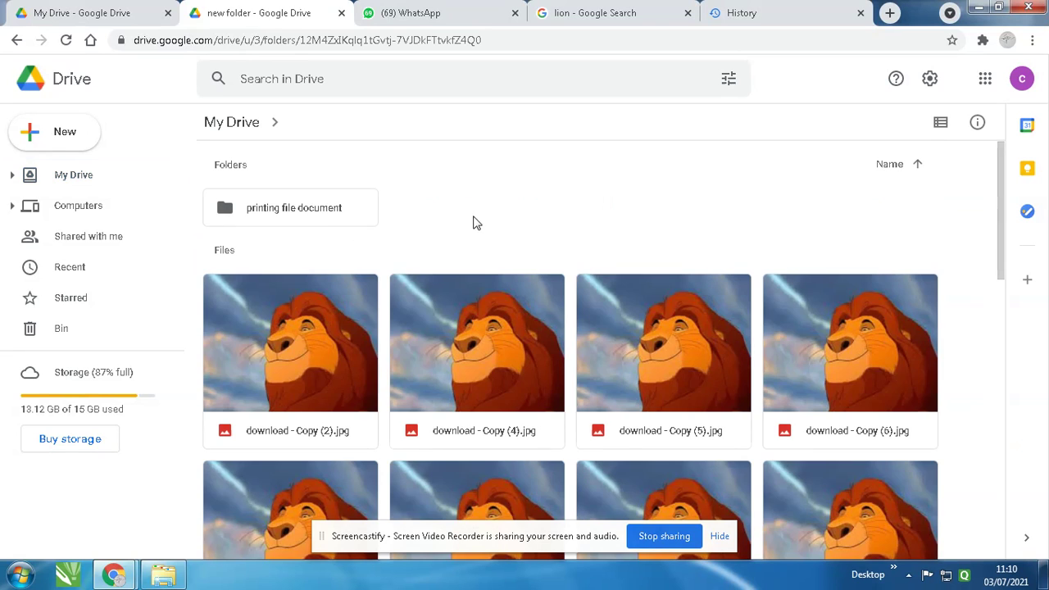
# Move all remaining images in new folder into the printing file document folder, leaving the folder itself out of the selection.
pyautogui.click(349, 297)
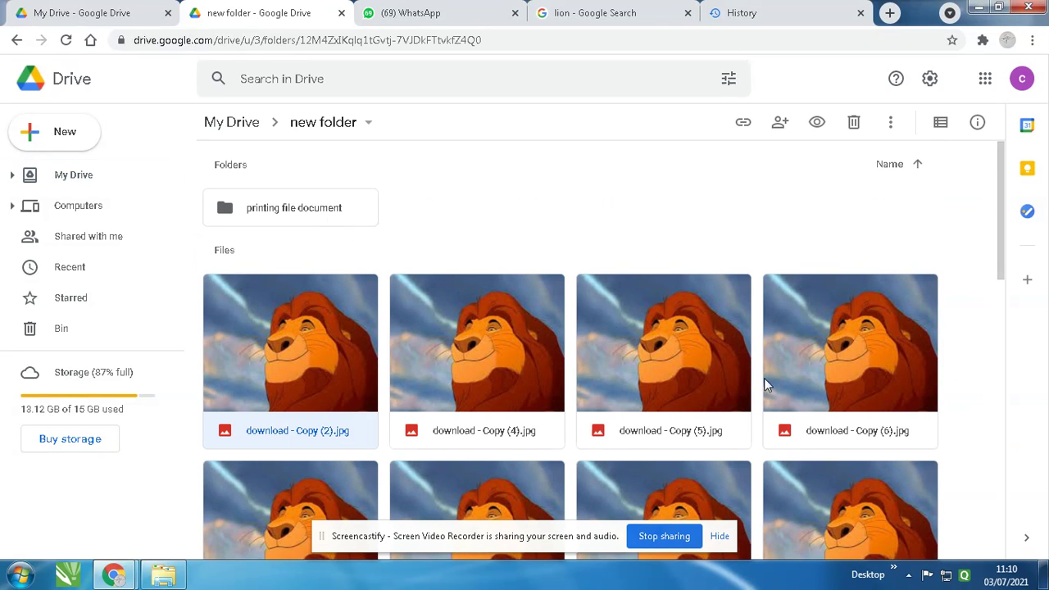
pyautogui.click(479, 218)
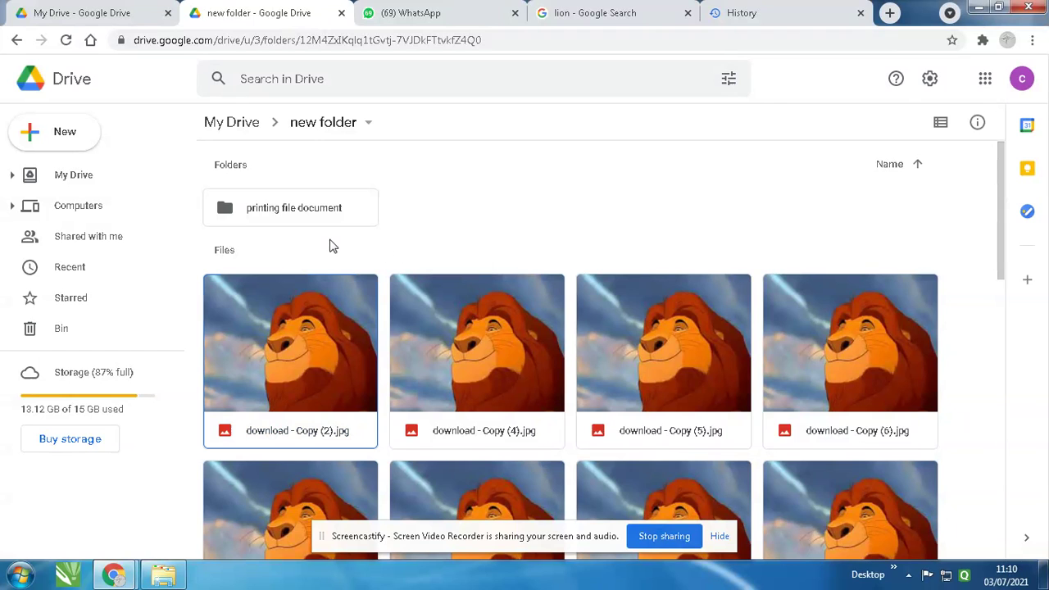
pyautogui.hotkey('ctrl', 'a')
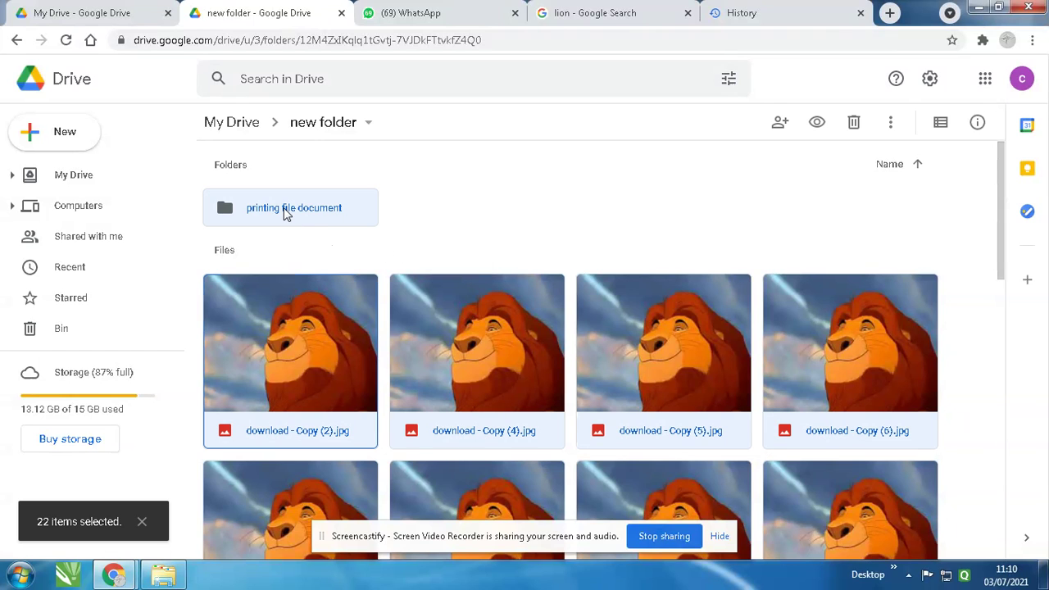
pyautogui.keyDown('ctrl'); pyautogui.click(285, 214); pyautogui.keyUp('ctrl')
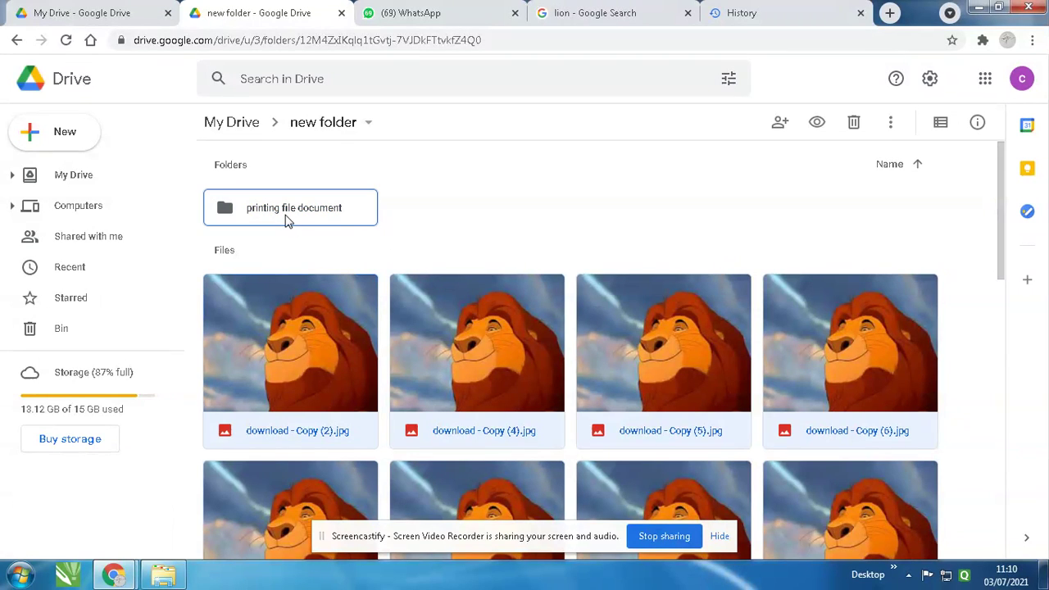
pyautogui.scroll(-10, 585, 338)
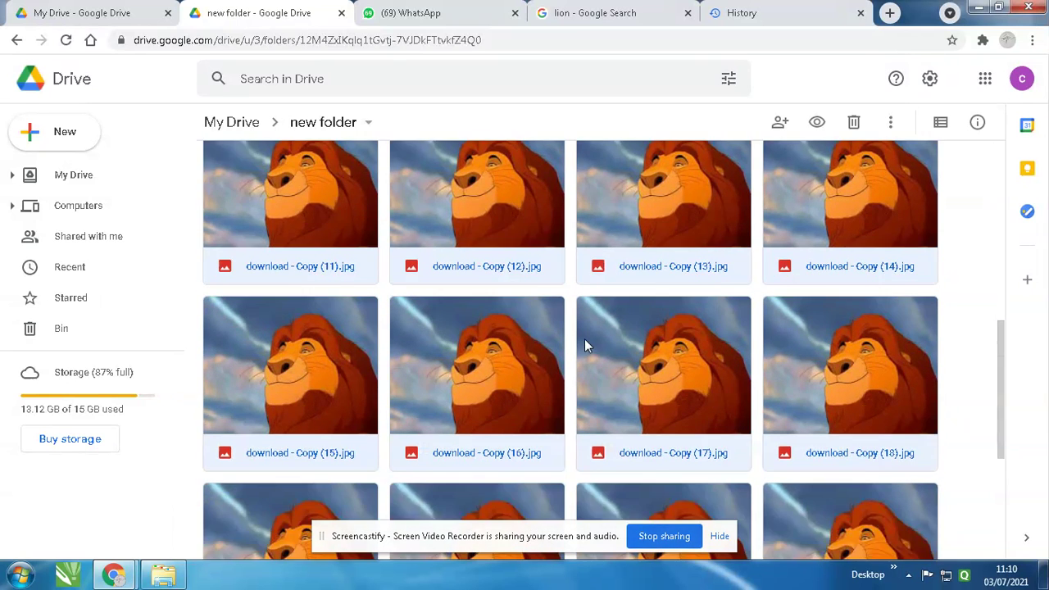
pyautogui.scroll(8, 585, 355)
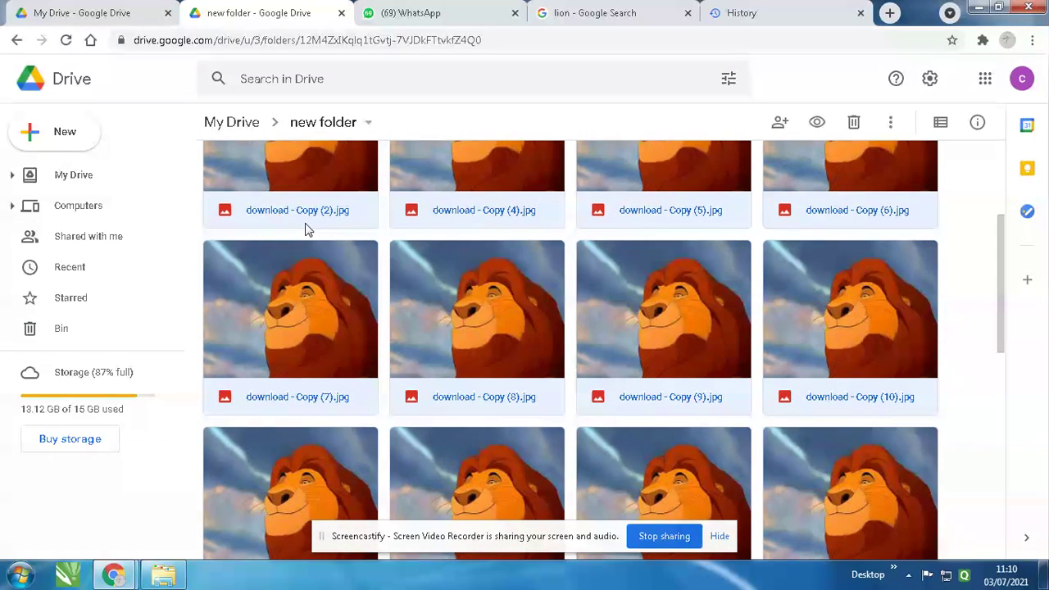
pyautogui.scroll(3, 336, 284)
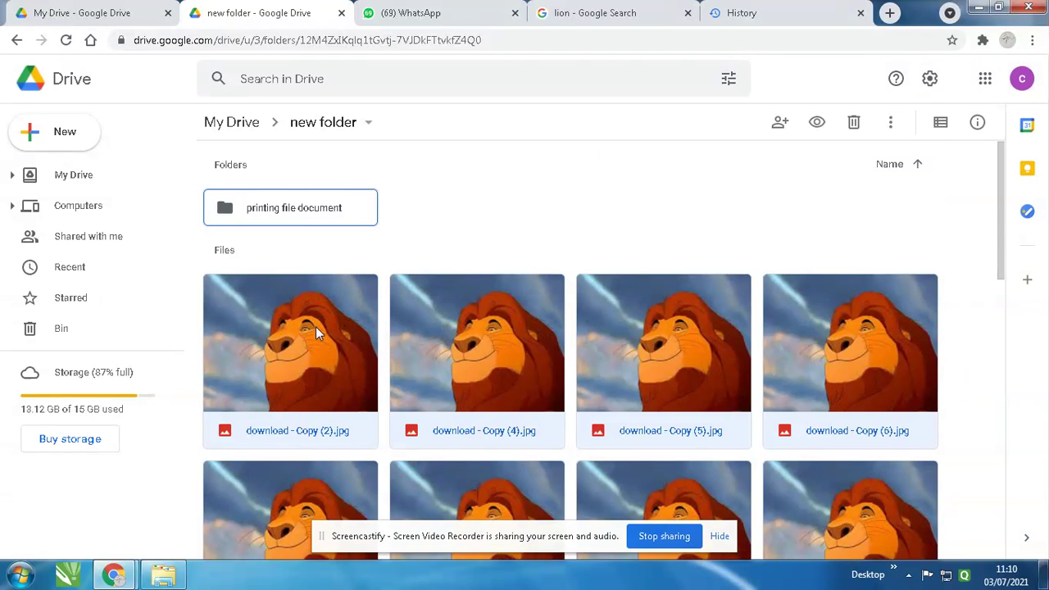
pyautogui.moveTo(309, 344); pyautogui.dragTo(235, 191)
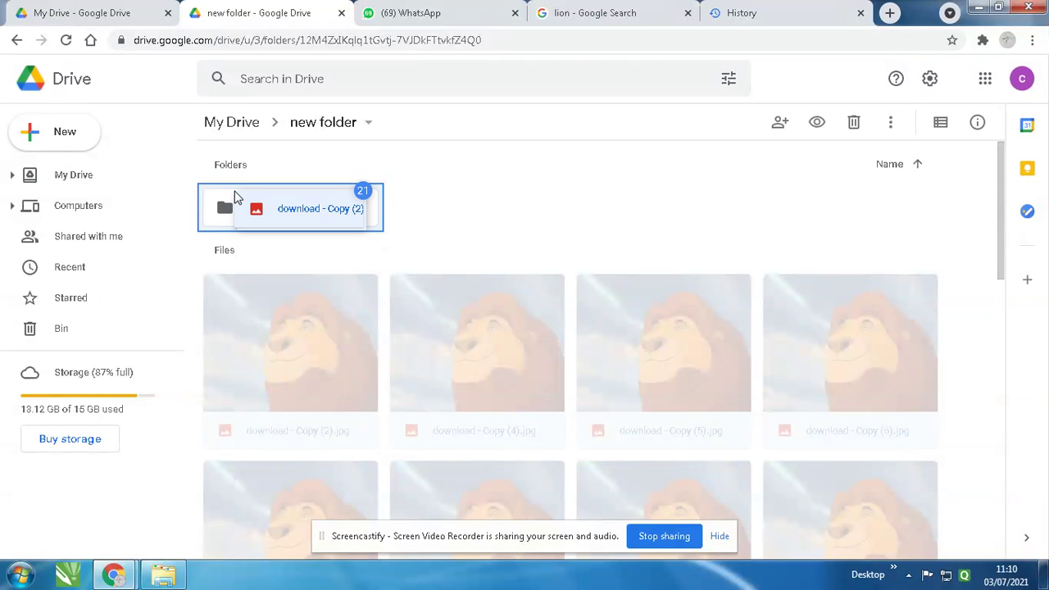
pyautogui.moveTo(235, 193); pyautogui.dragTo(232, 194)
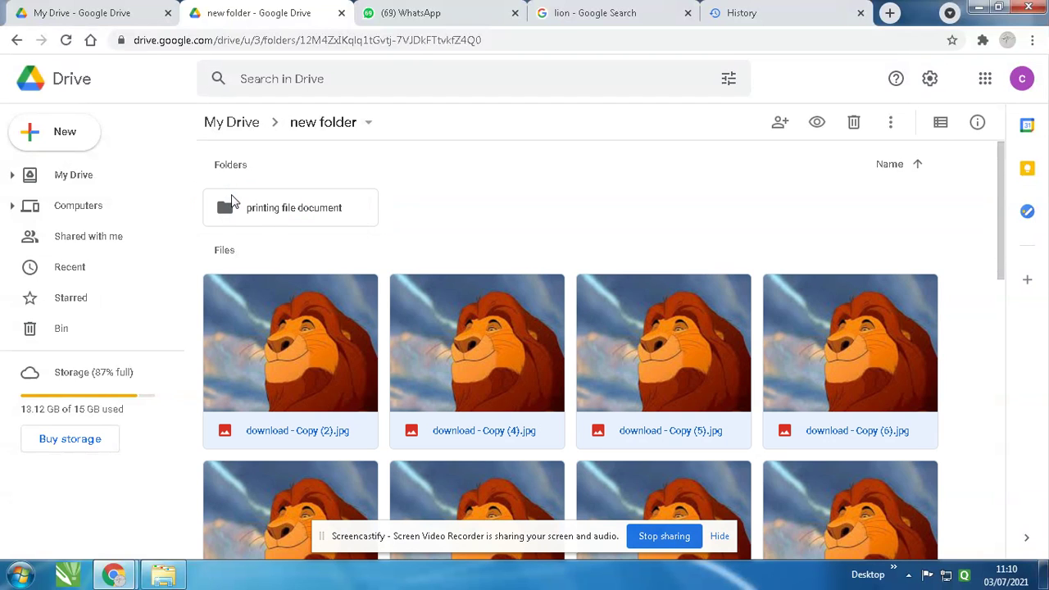
pyautogui.click(469, 244)
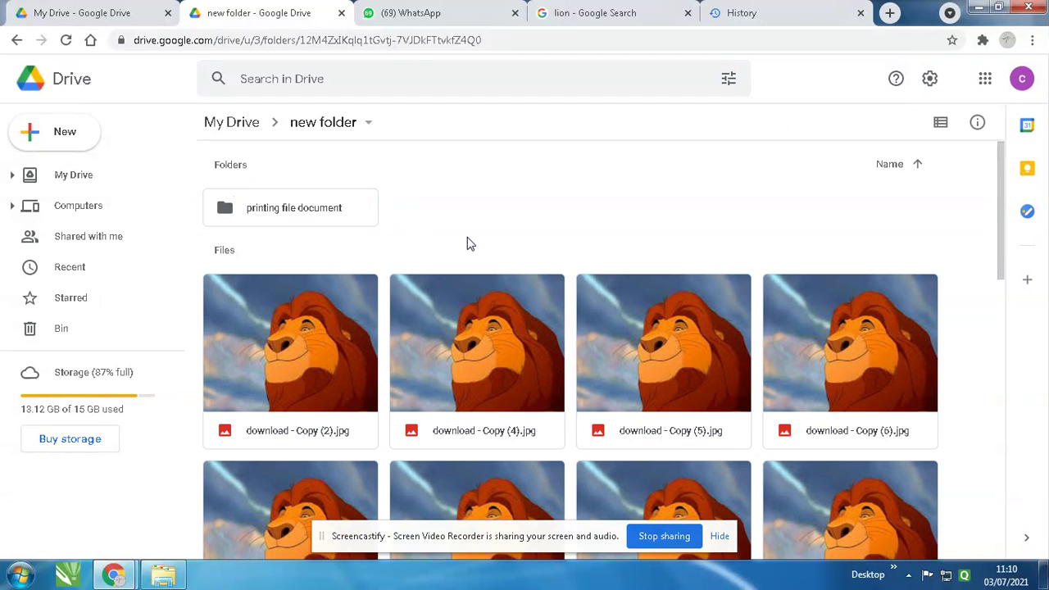
# Review the images moved into the printing file document folder, and go back to new folder by way of My Drive.
pyautogui.scroll(-2, 492, 246)
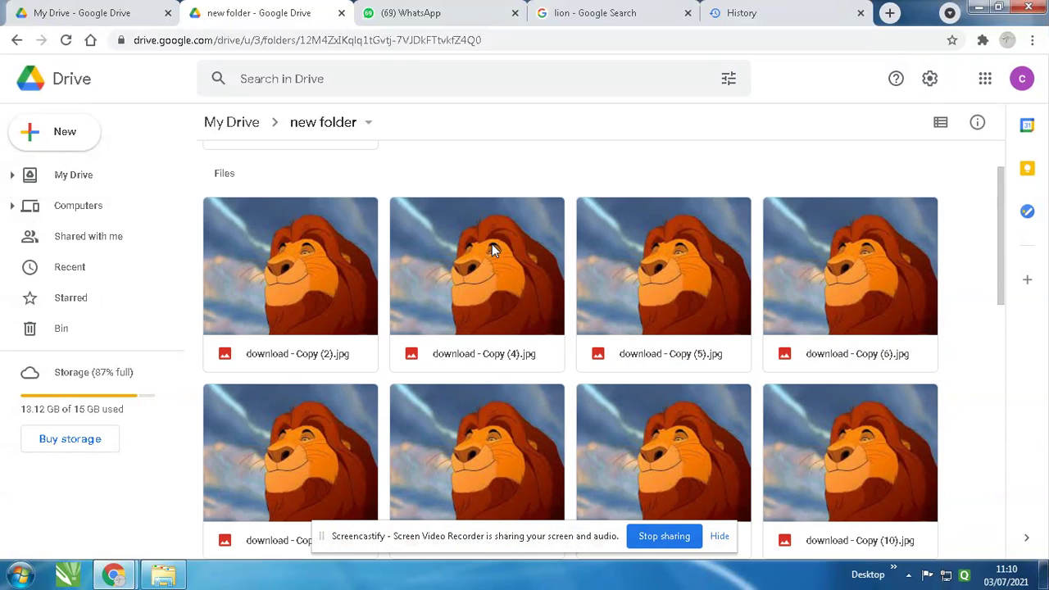
pyautogui.scroll(2, 492, 246)
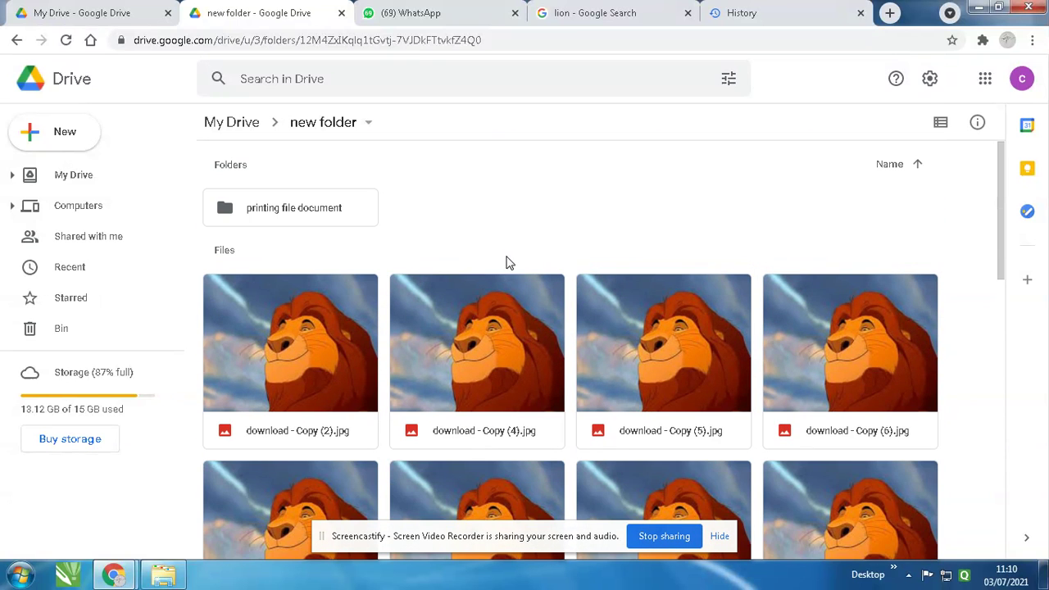
pyautogui.scroll(-10, 510, 265)
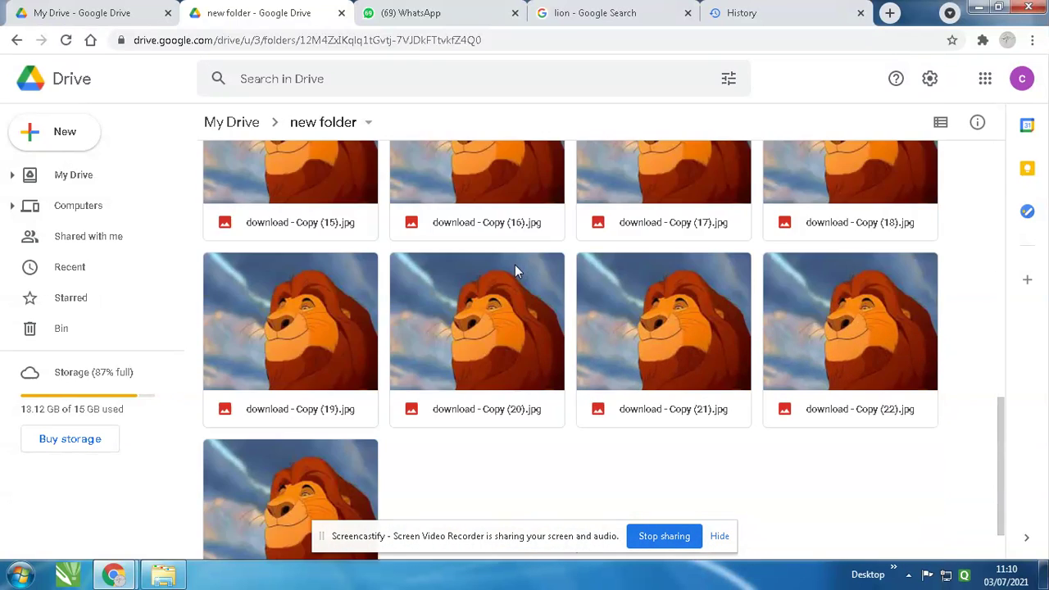
pyautogui.scroll(8, 514, 264)
pyautogui.scroll(3, 436, 271)
pyautogui.doubleClick(285, 228)
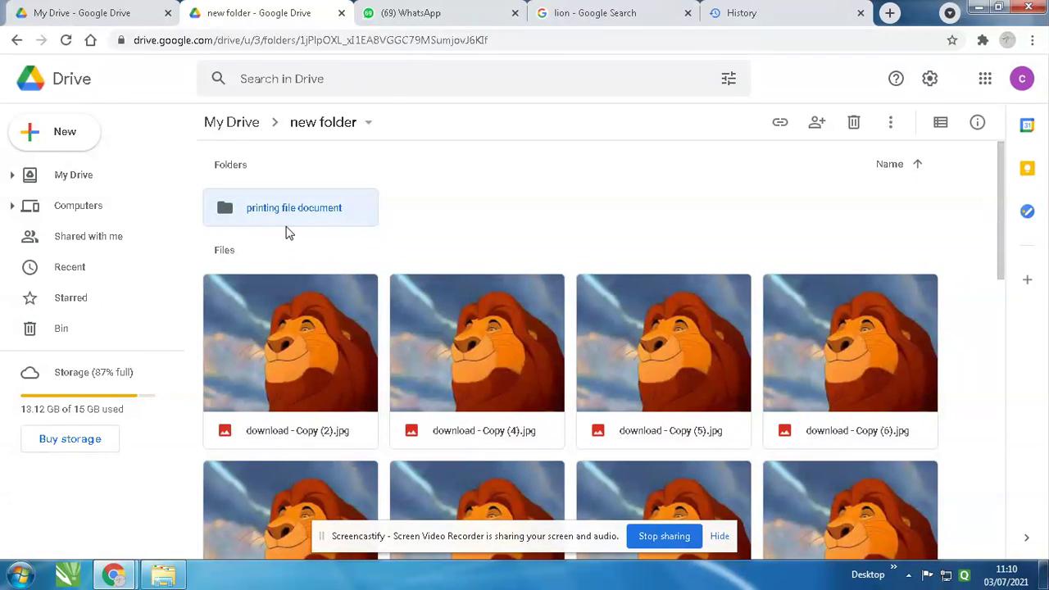
pyautogui.scroll(-8, 461, 276)
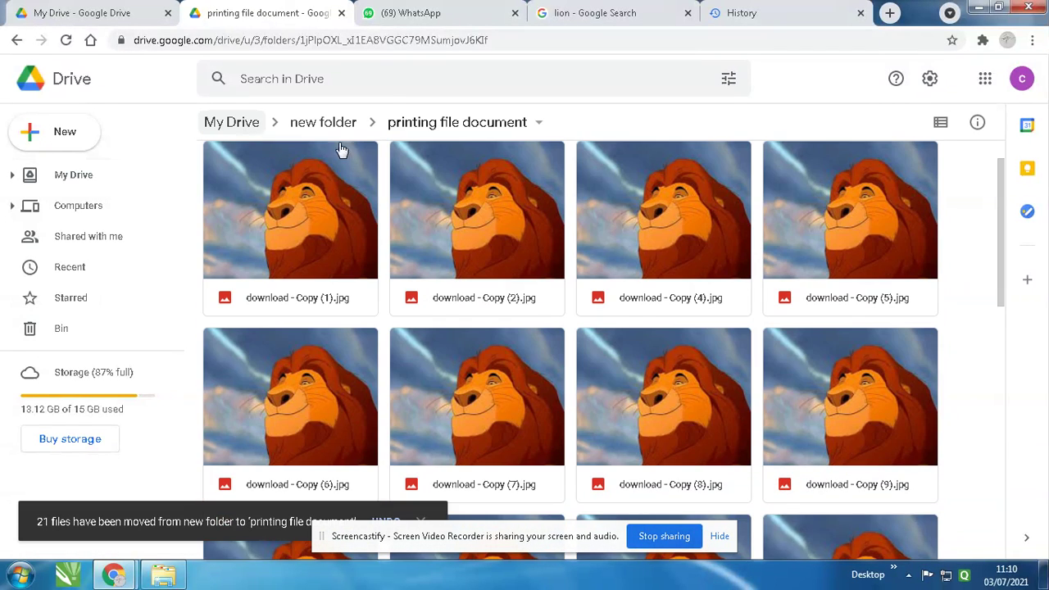
pyautogui.click(334, 131)
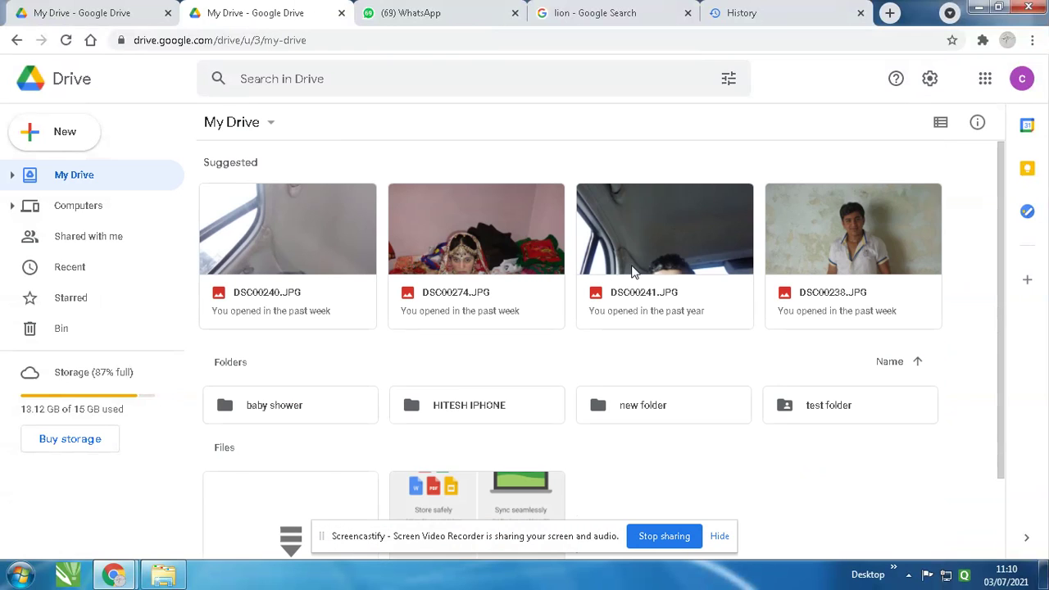
pyautogui.doubleClick(695, 412)
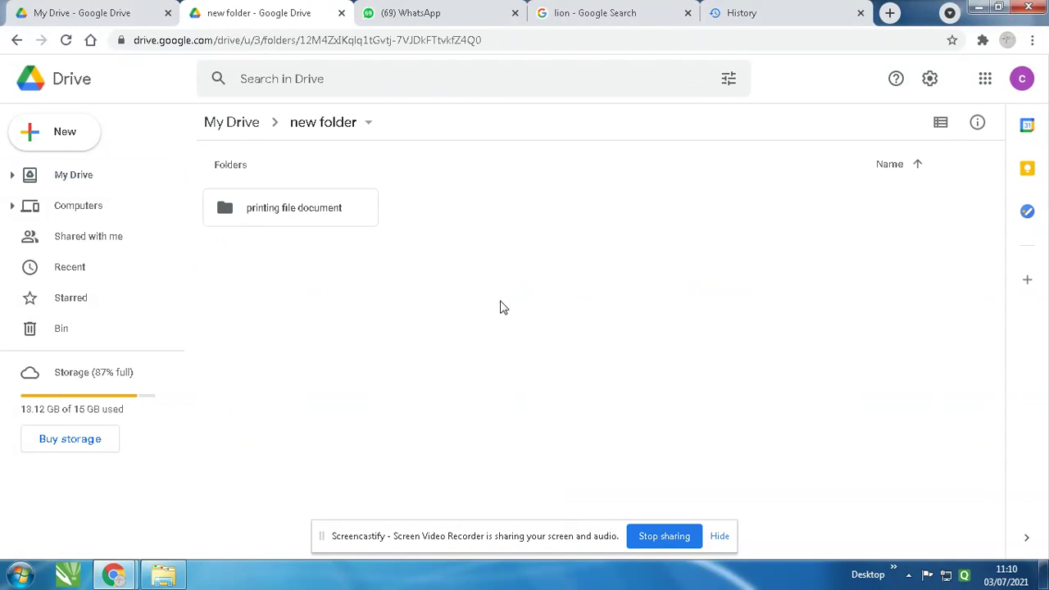
# Share the printing file document folder with anyone with the link as Editor, and copy its link.
pyautogui.rightClick(284, 212)
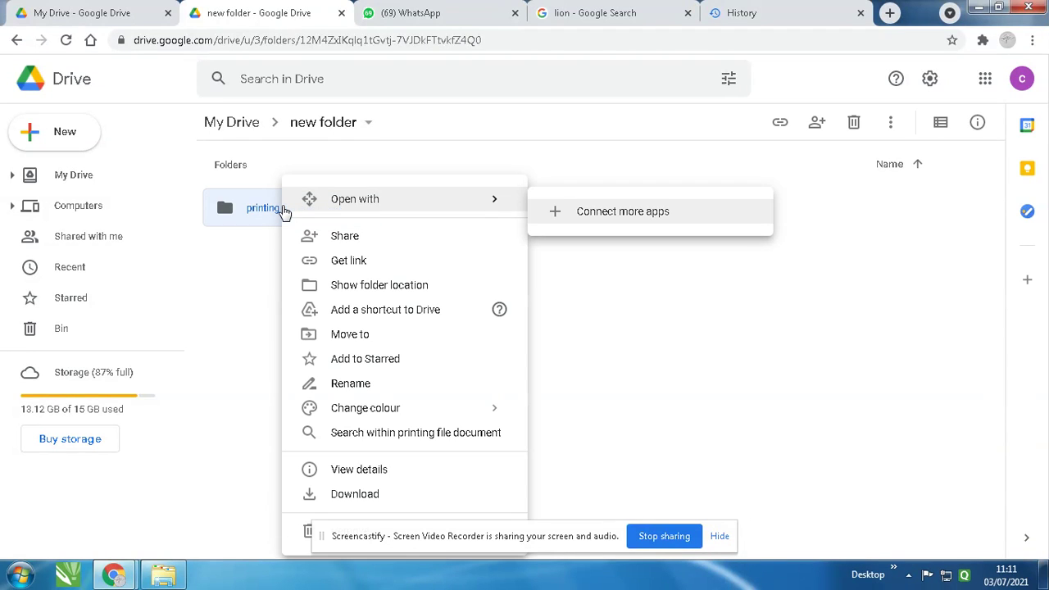
pyautogui.click(347, 263)
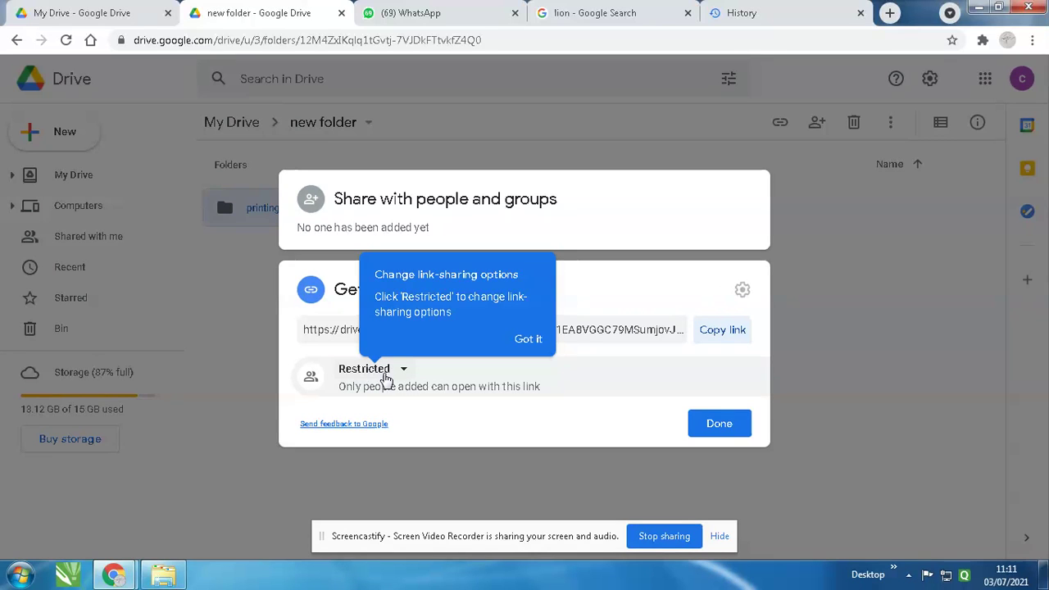
pyautogui.click(401, 377)
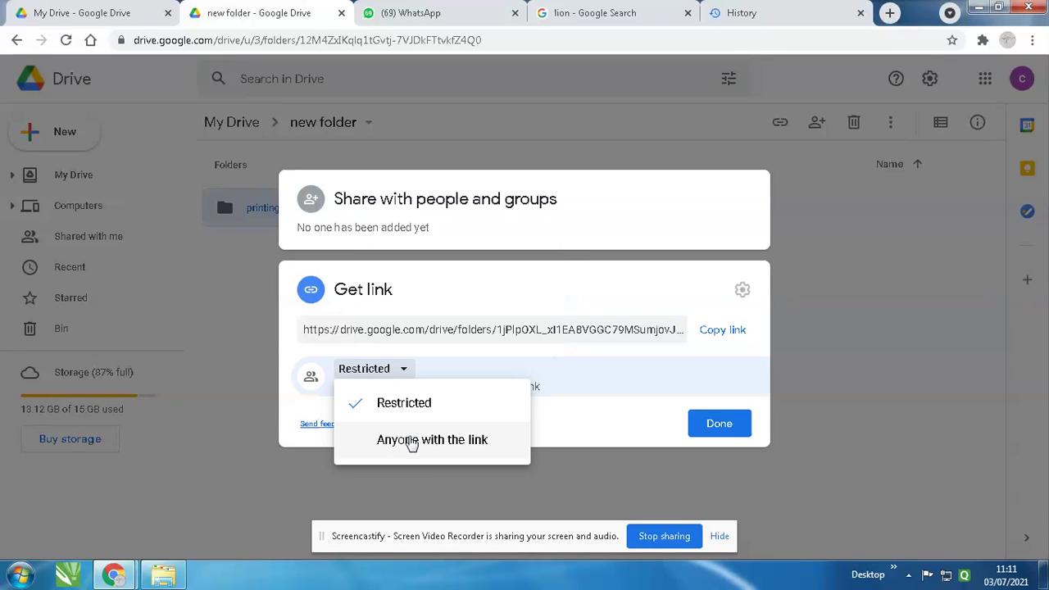
pyautogui.click(412, 442)
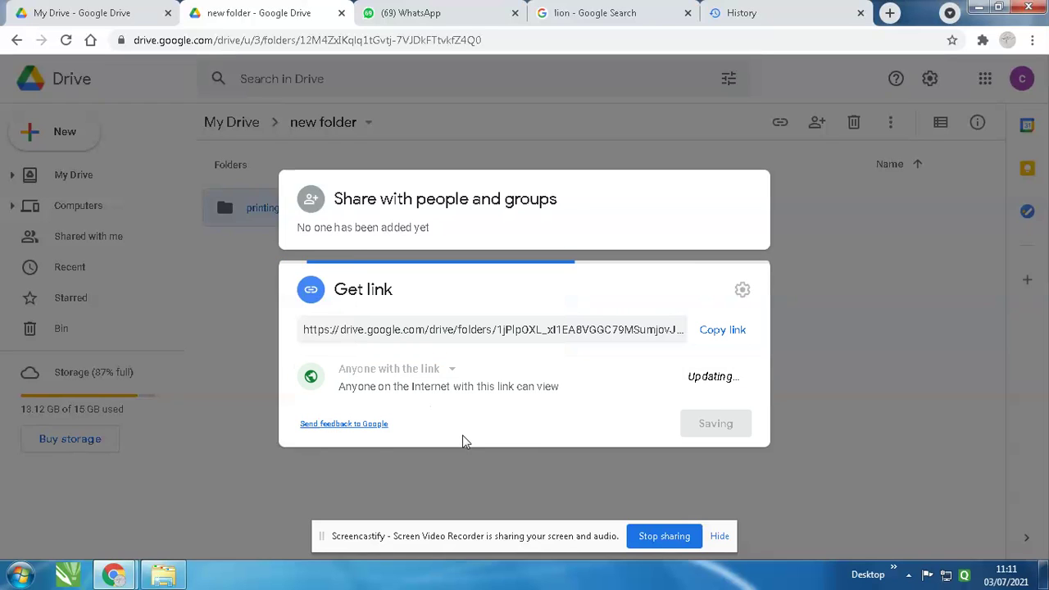
pyautogui.click(733, 382)
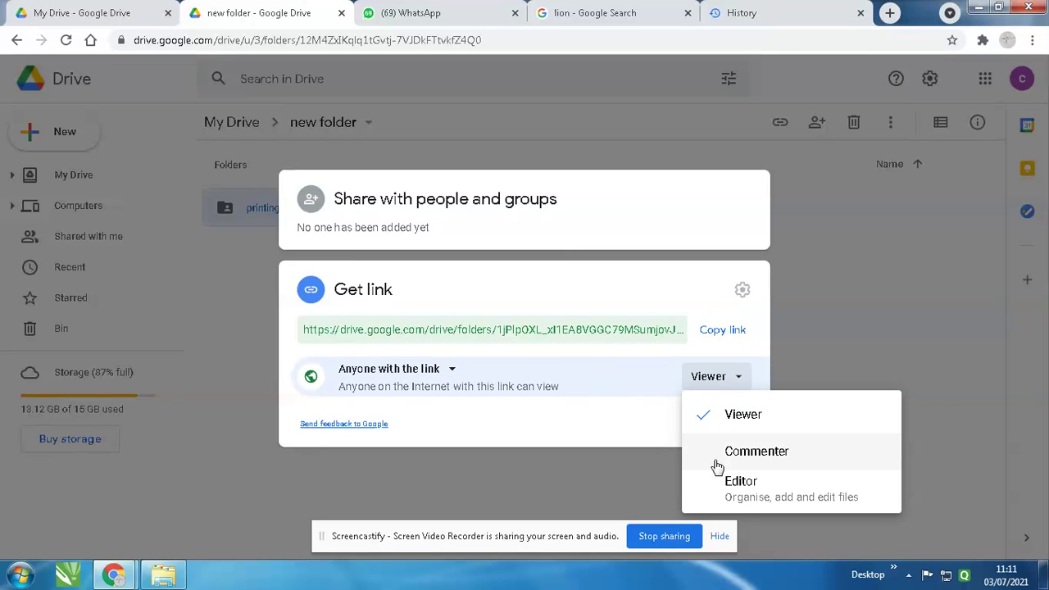
pyautogui.click(740, 490)
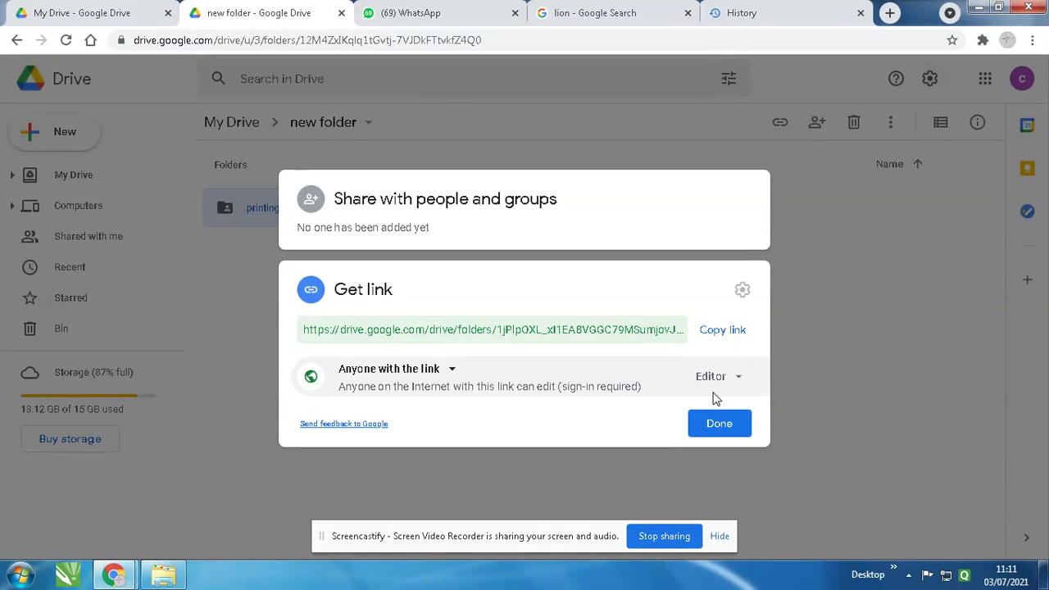
pyautogui.click(722, 332)
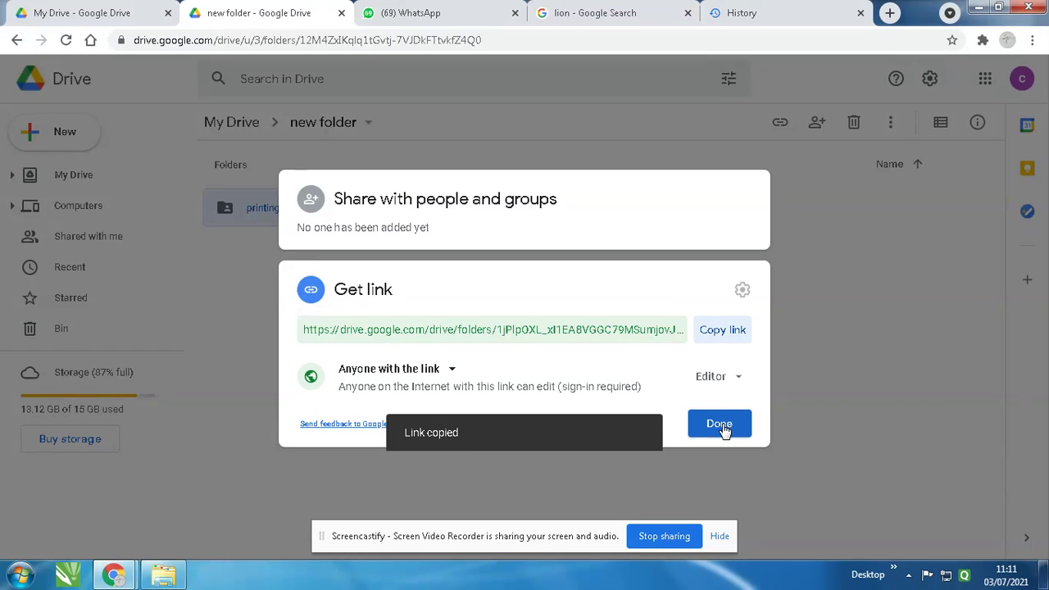
pyautogui.click(718, 423)
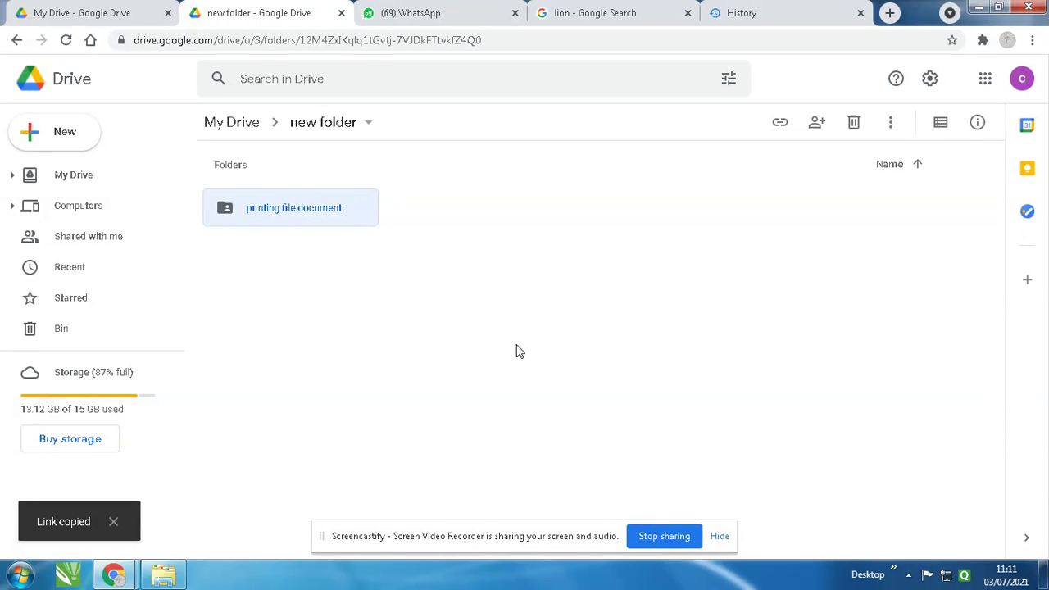
# Switch to a new Notepad document and paste the copied folder link into it.
pyautogui.press('super')
pyautogui.write('note')
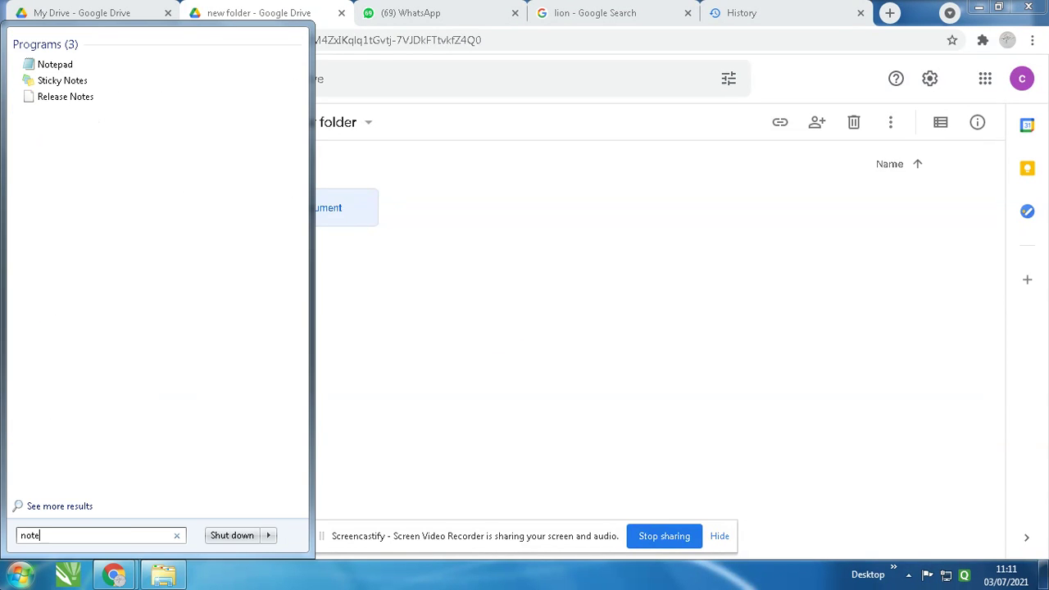
pyautogui.click(49, 66)
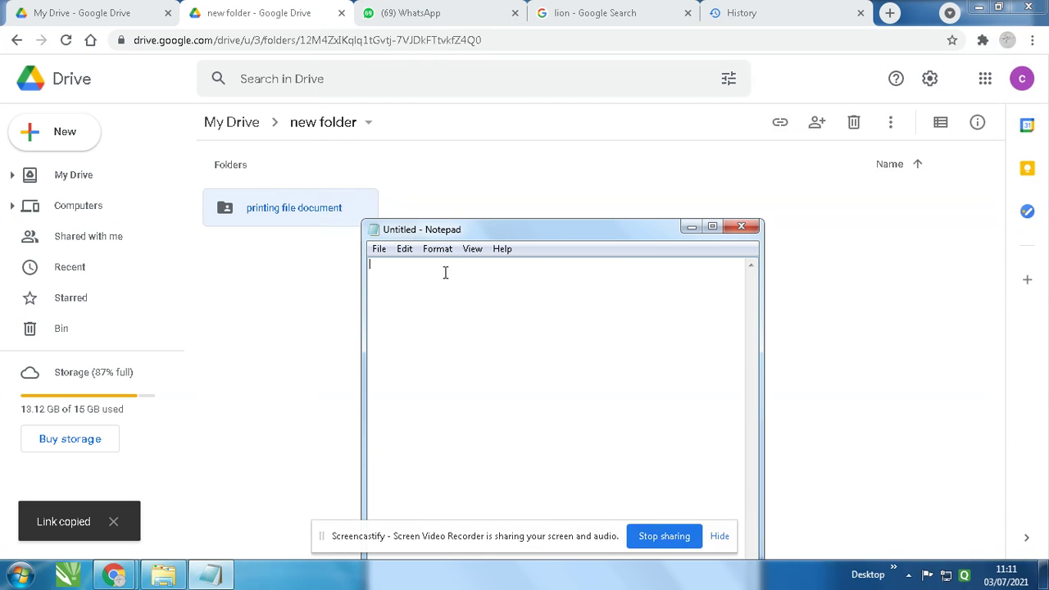
pyautogui.hotkey('ctrl', 'v')
pyautogui.press('Home')
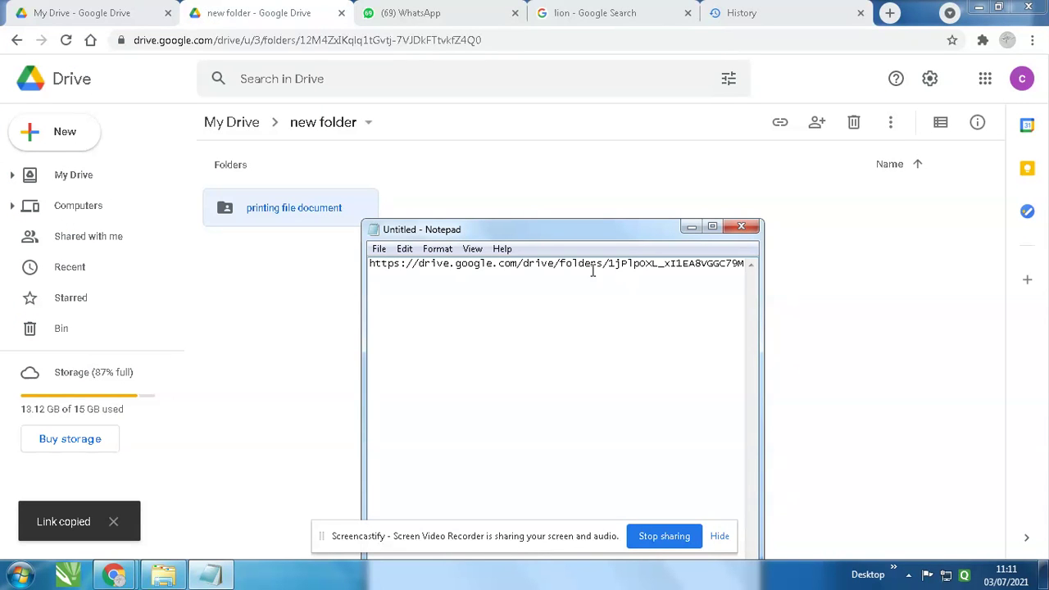
# Save the text document to the Desktop under the name "link" and close Notepad.
pyautogui.click(381, 249)
pyautogui.click(397, 312)
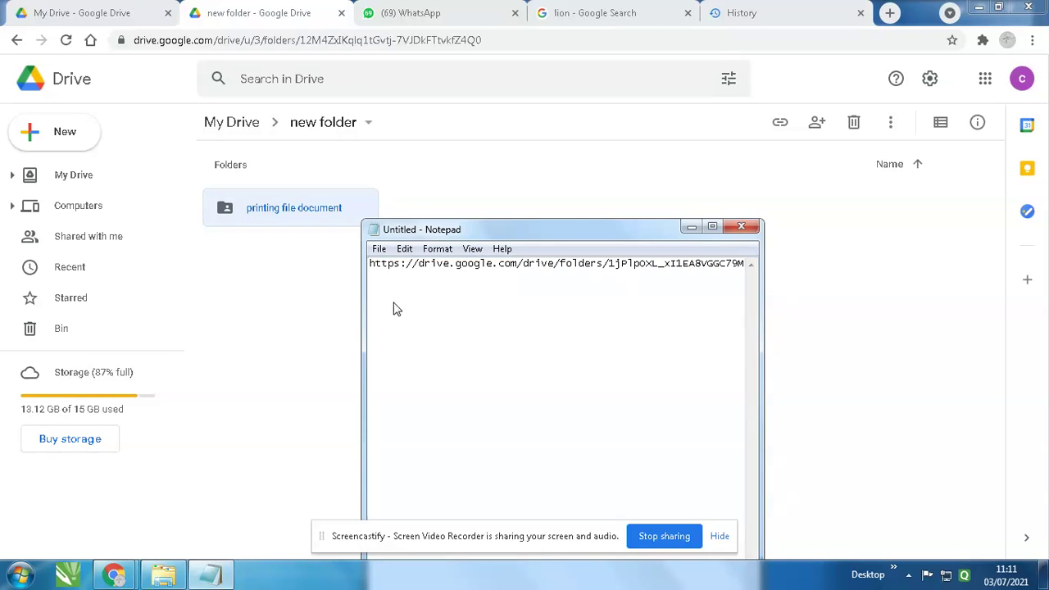
pyautogui.click(449, 200)
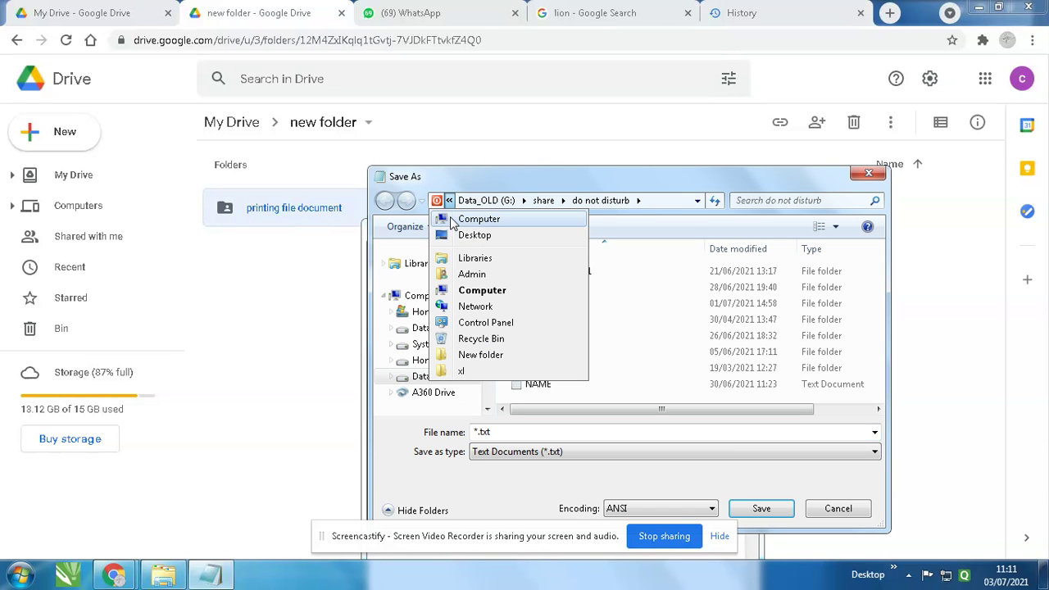
pyautogui.click(463, 235)
pyautogui.click(613, 432)
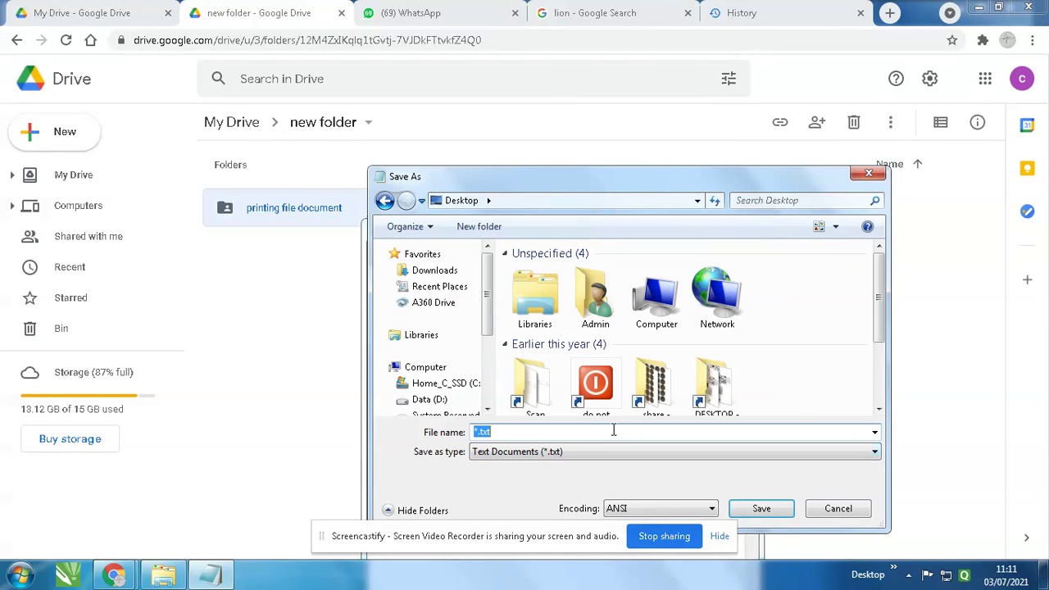
pyautogui.write('link')
pyautogui.press('Return')
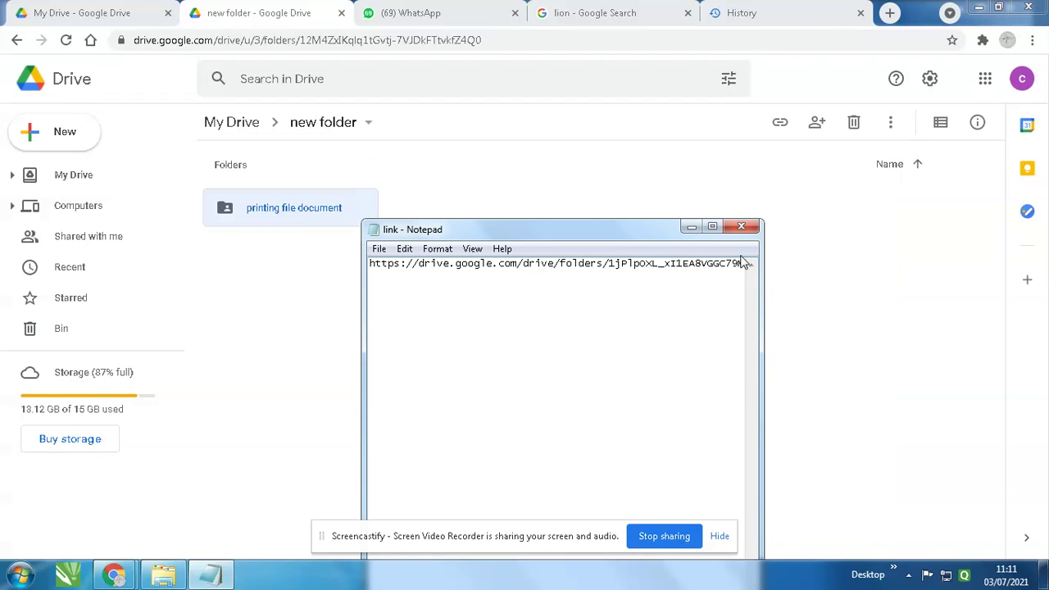
pyautogui.click(741, 226)
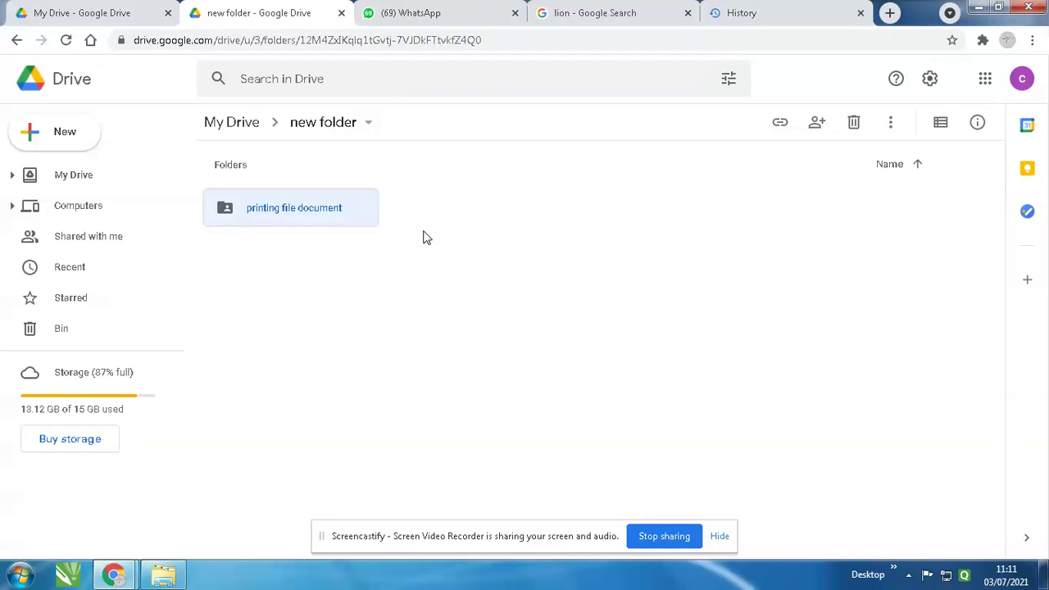
# Set the link access of the printing file document folder to Restricted.
pyautogui.rightClick(269, 213)
pyautogui.click(342, 263)
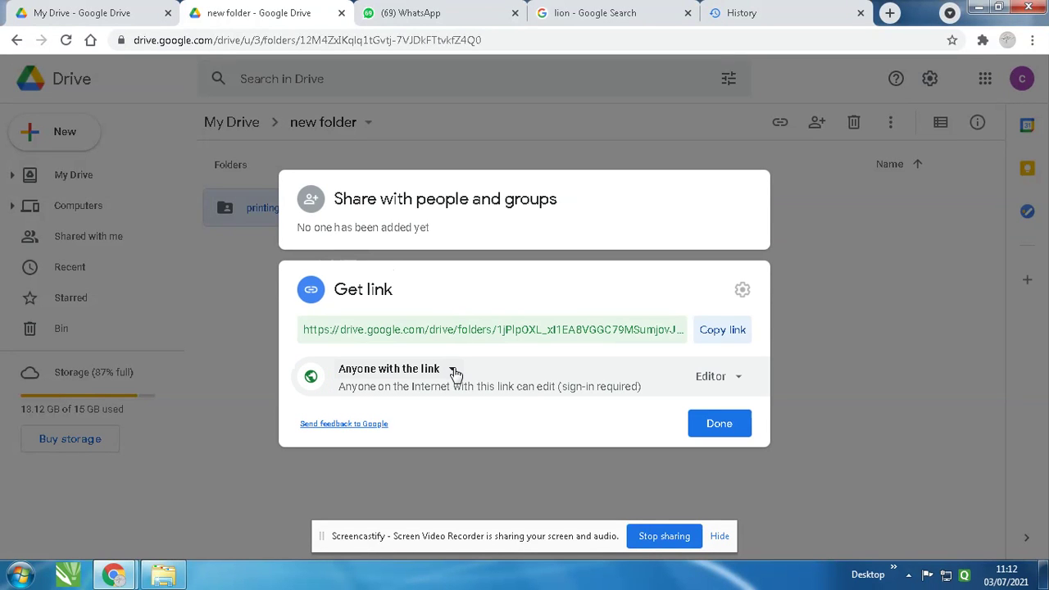
pyautogui.click(454, 370)
pyautogui.click(452, 401)
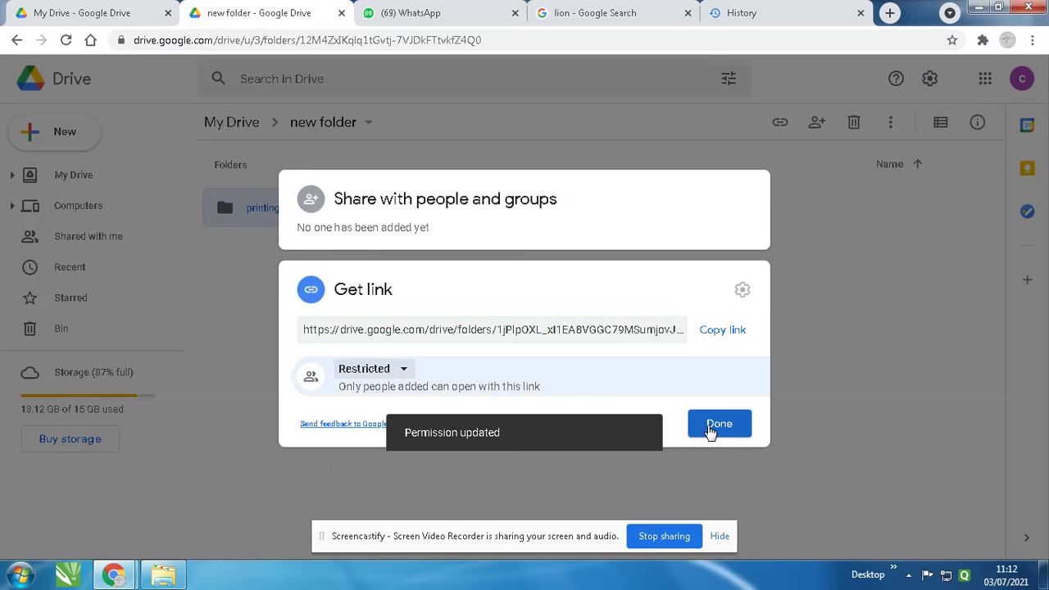
pyautogui.click(711, 429)
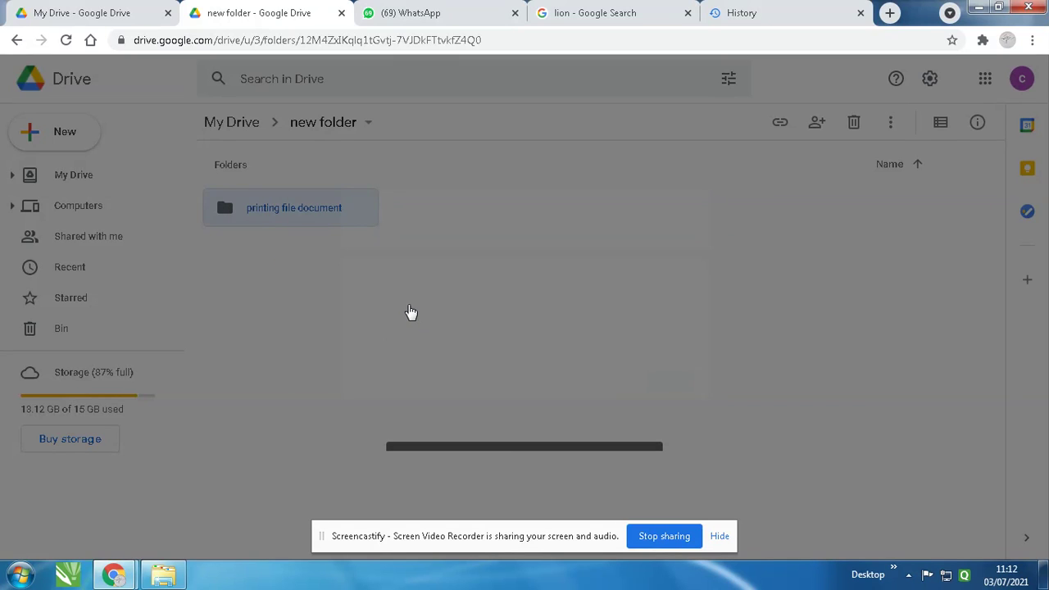